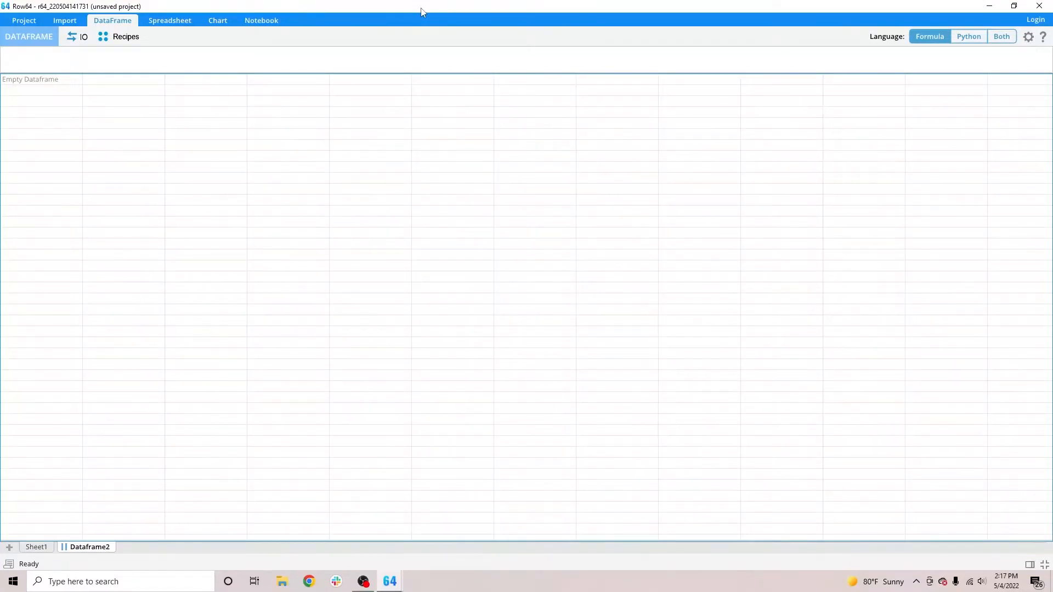
Import Transactions.csv from the desktop as a new dataframe.
double_click(421, 11)
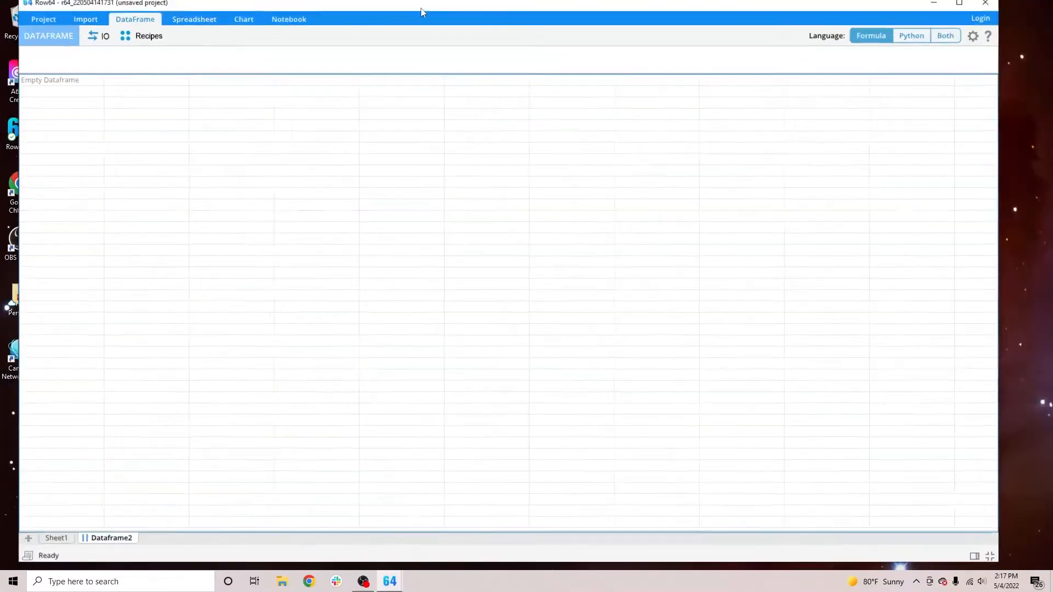
drag(356, 27, 423, 21)
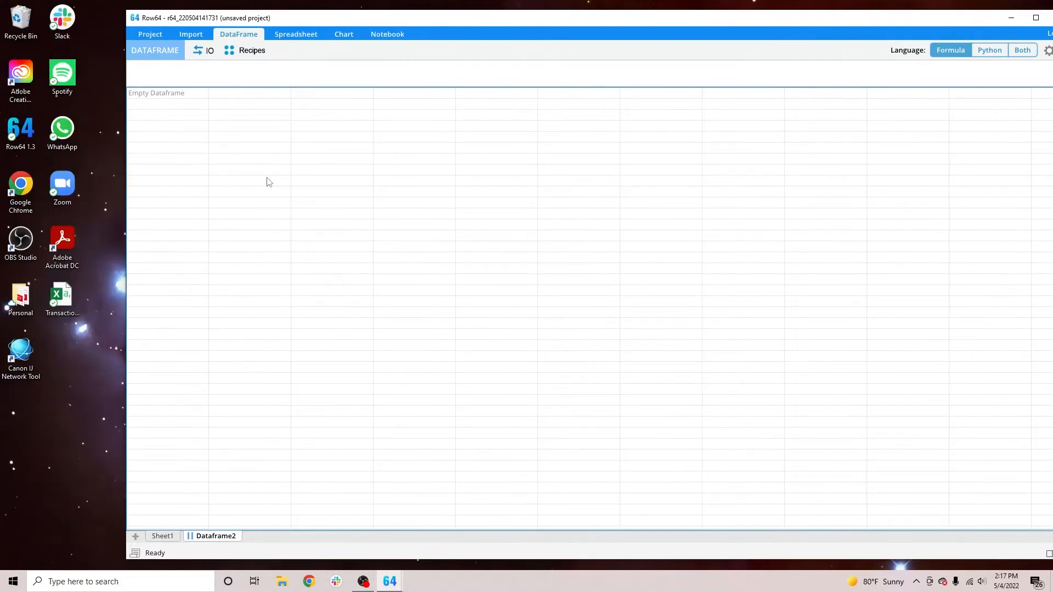
drag(62, 298, 245, 322)
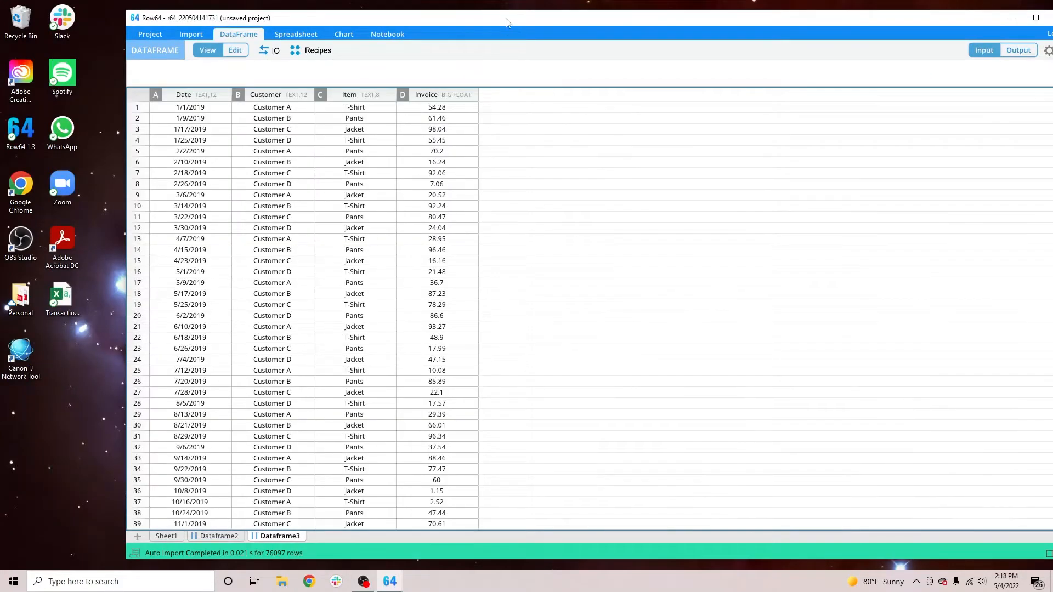
double_click(424, 21)
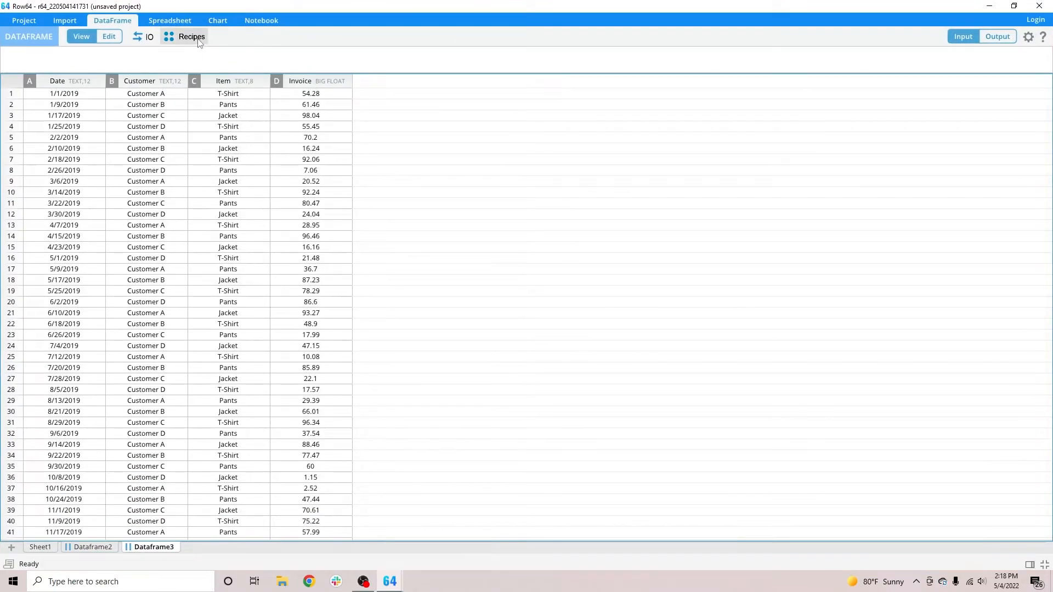
Look over the Transform recipes and the imported transaction data beside its source file on the desktop.
click(197, 38)
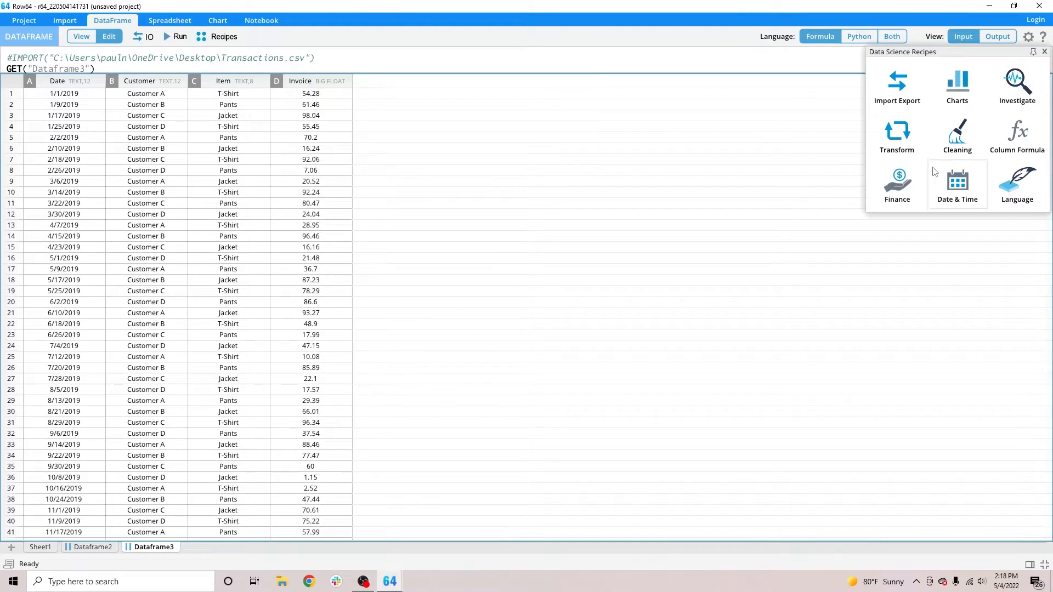
click(904, 149)
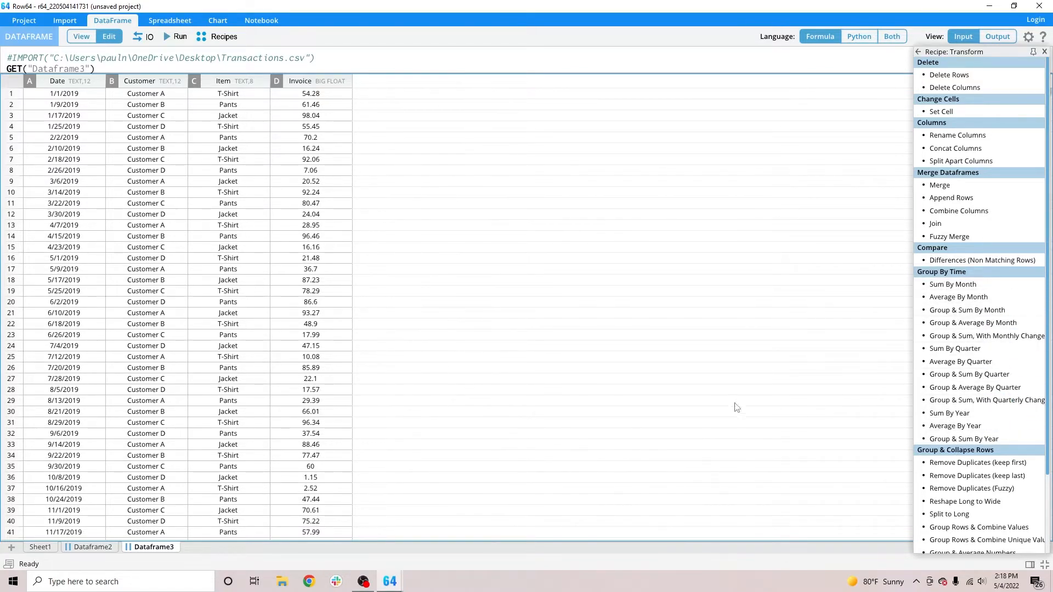
double_click(419, 11)
drag(439, 23, 542, 25)
click(71, 304)
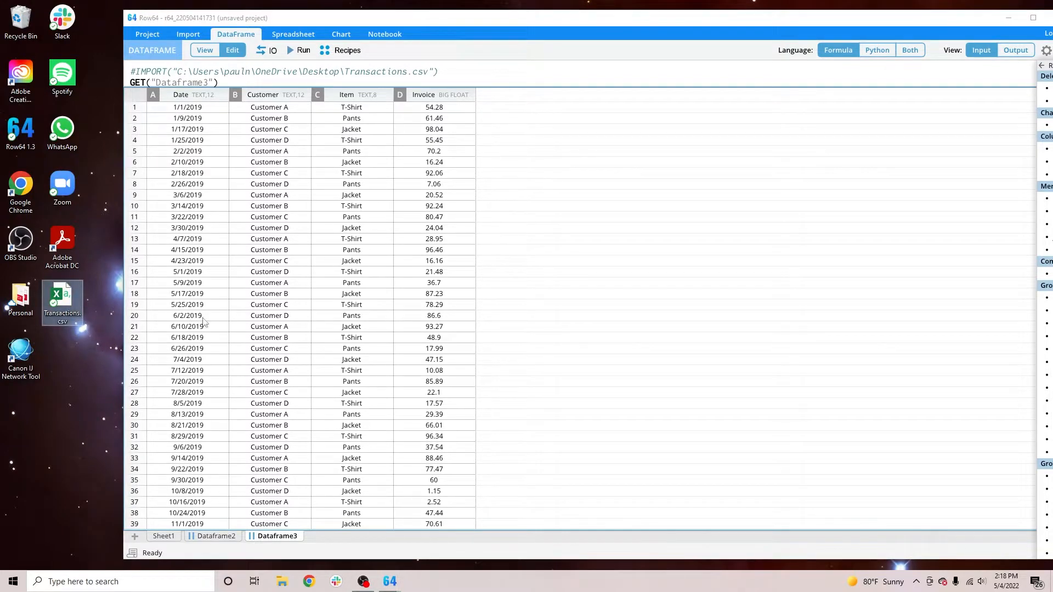
click(219, 130)
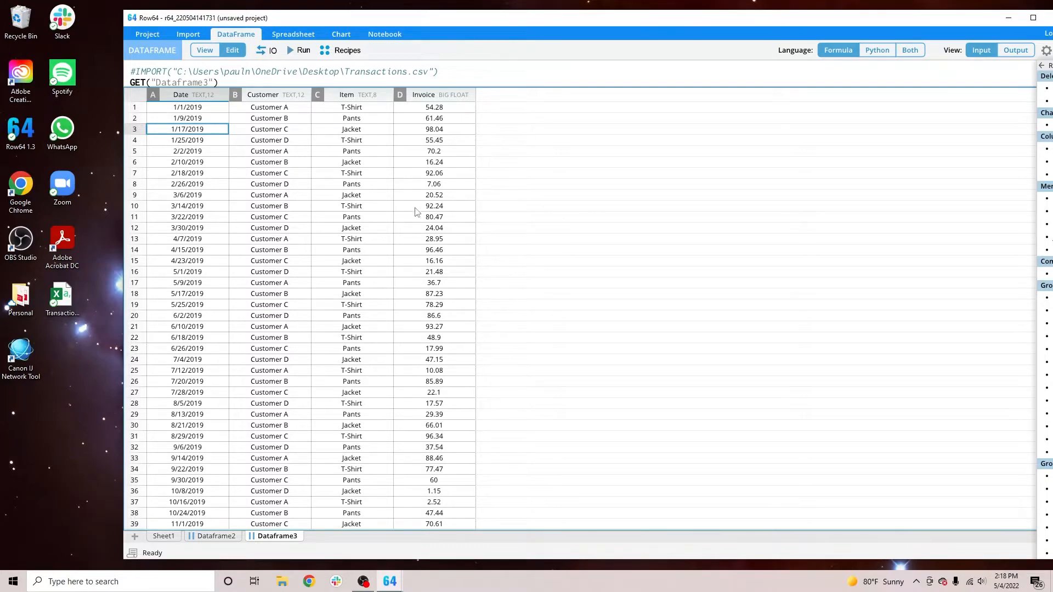
double_click(456, 21)
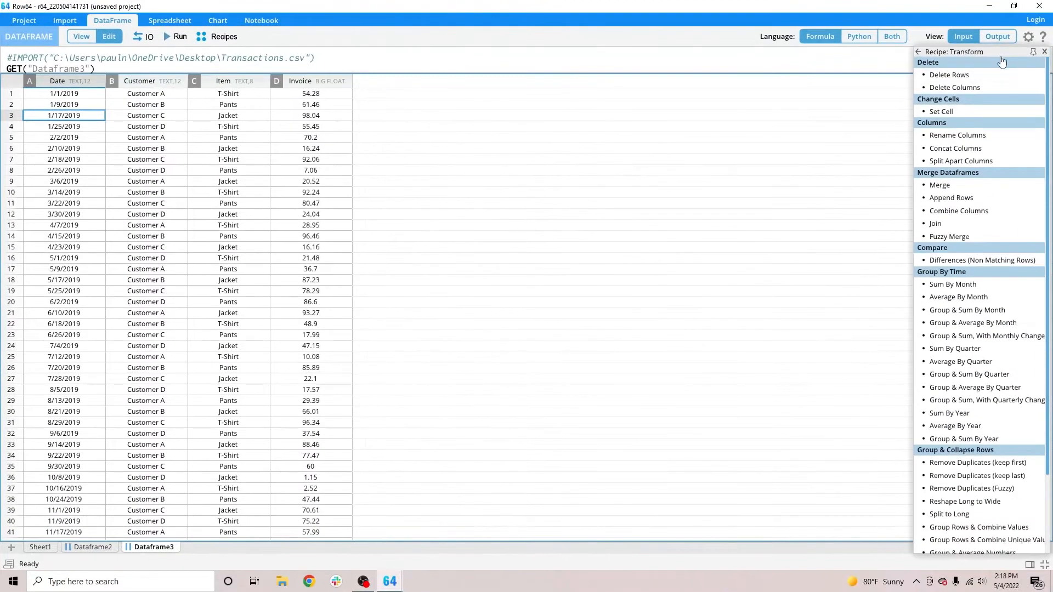
click(1044, 51)
mouse_move(1049, 92)
mouse_down()
mouse_move(1051, 557)
mouse_move(1037, 105)
mouse_up()
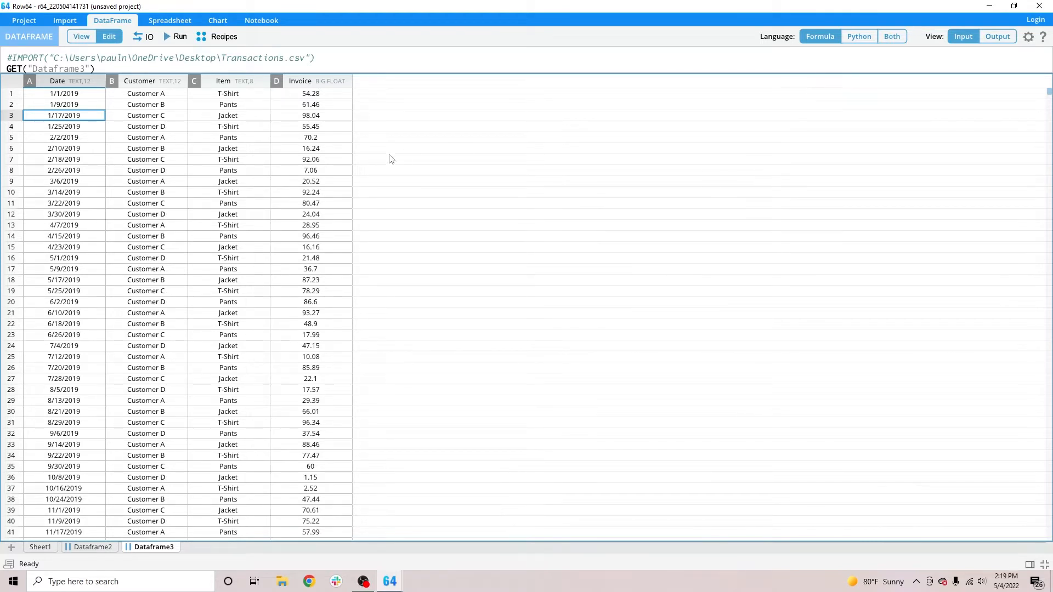
click(189, 236)
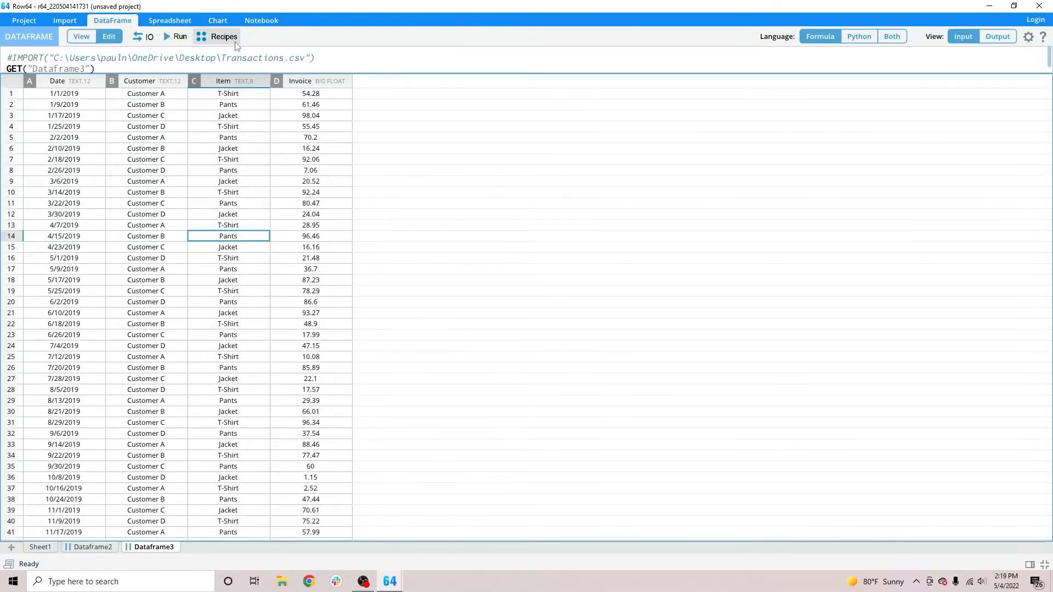
Reopen the Transform recipes and enlarge the formula area above the dataframe.
click(219, 37)
click(894, 157)
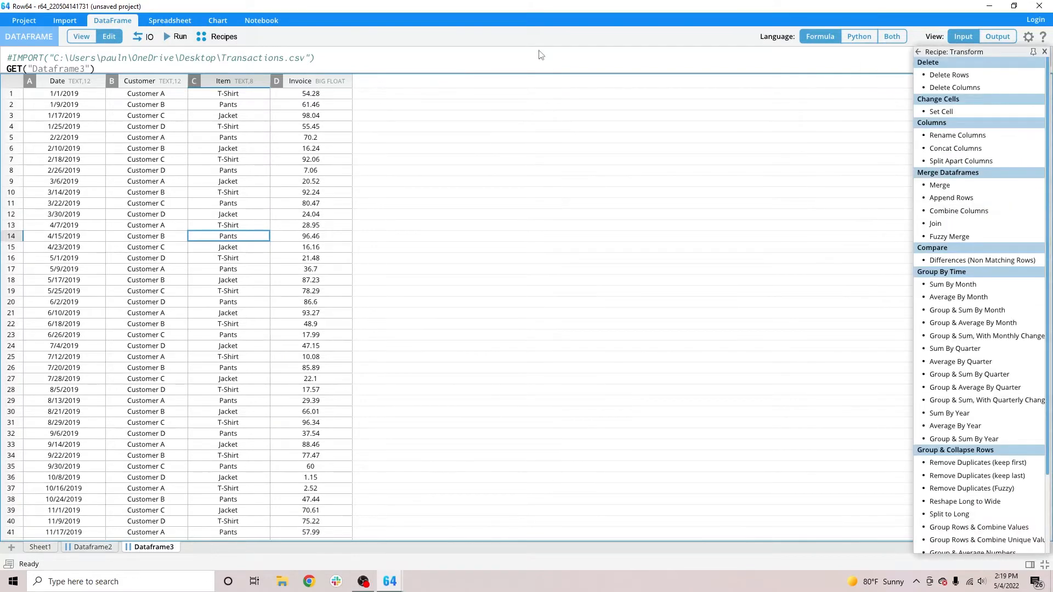
drag(540, 74, 540, 117)
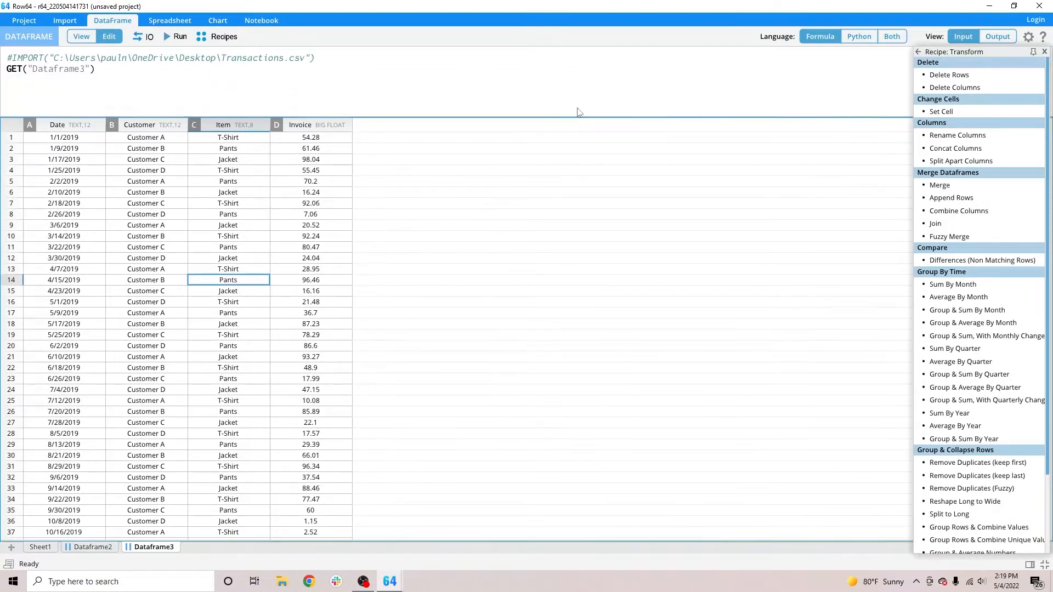
Close the unsaved project and relaunch Row64 1.3 with a fresh project.
click(1039, 6)
click(579, 272)
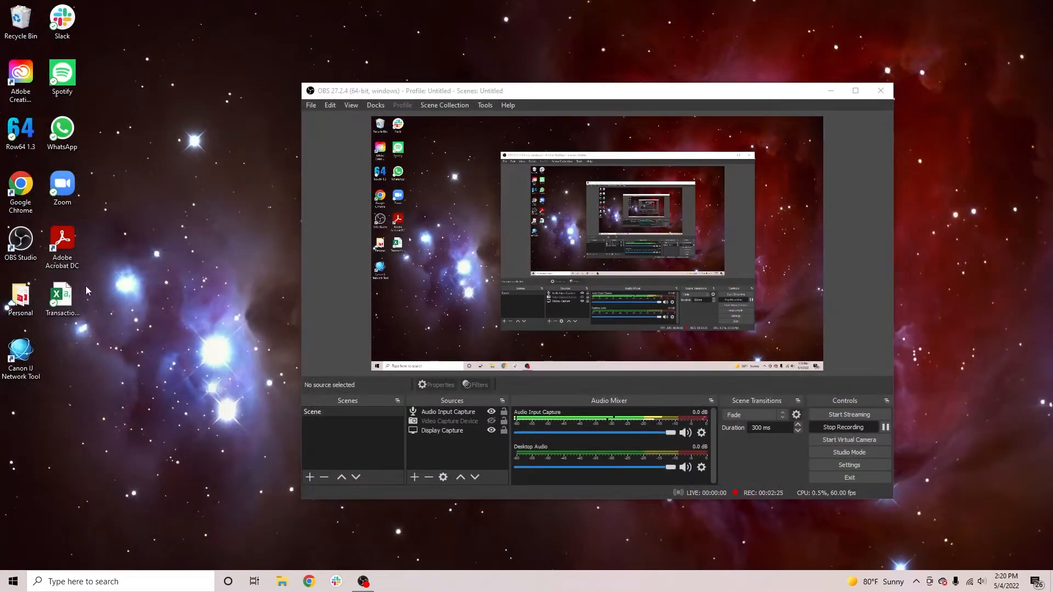
click(61, 299)
double_click(20, 131)
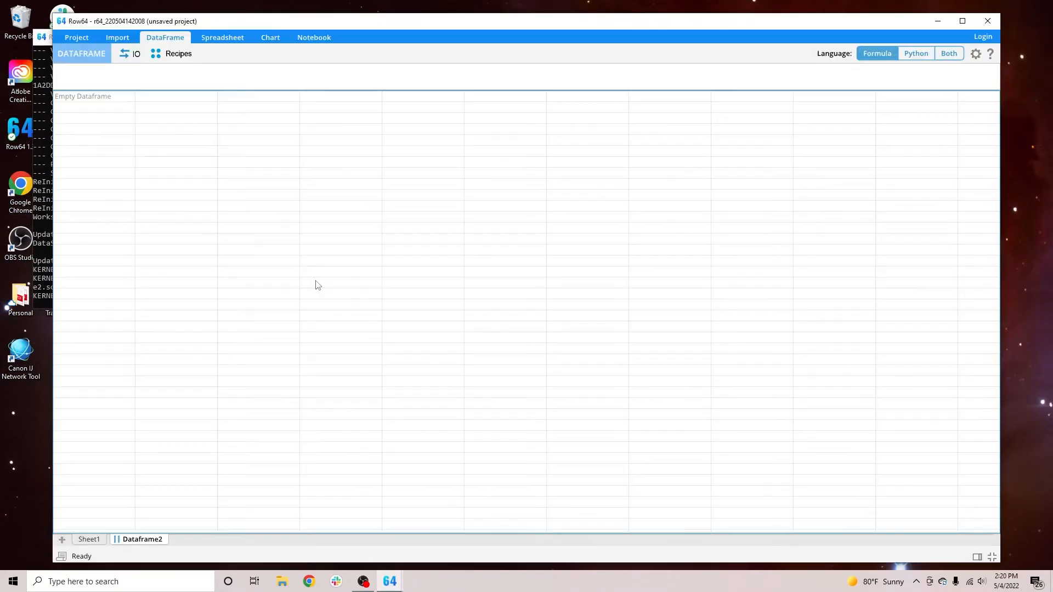
Import the desktop file Transactions.csv into the new project and look through its rows.
click(47, 318)
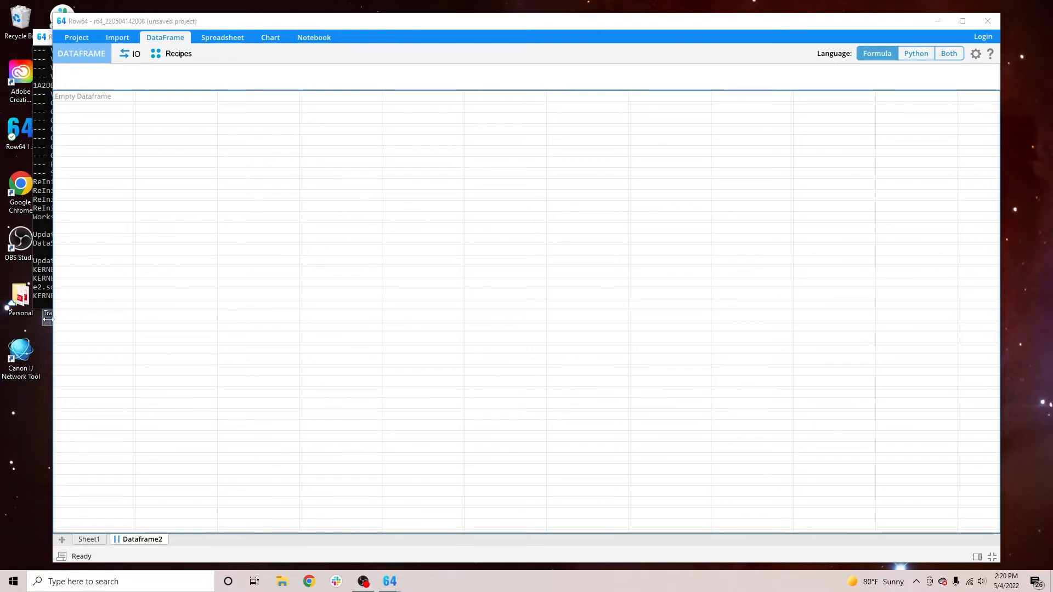
drag(69, 319, 301, 299)
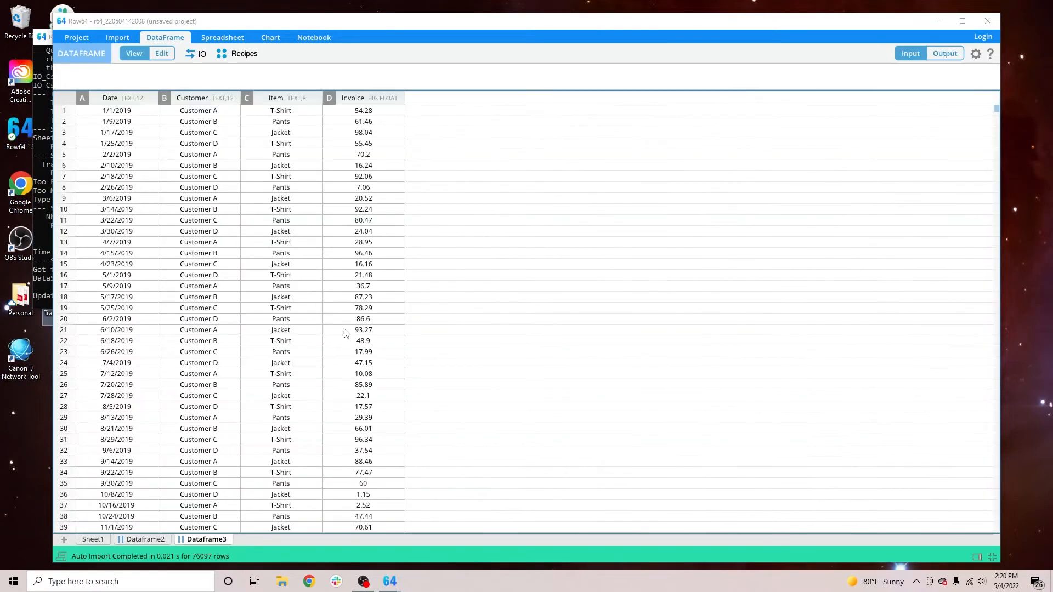
click(230, 330)
scroll(235, 340, down, 15)
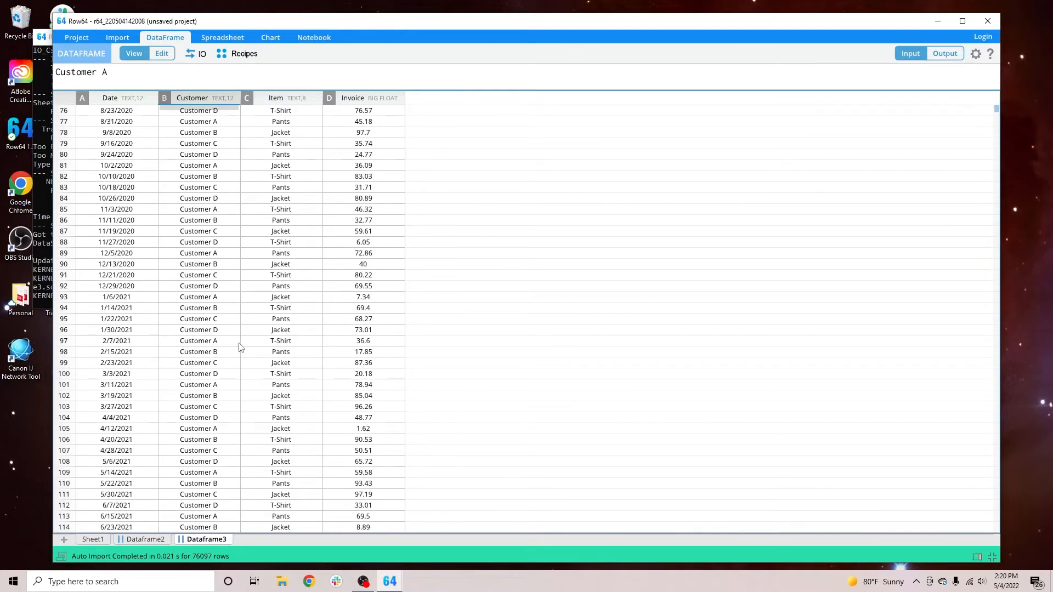
scroll(235, 359, down, 15)
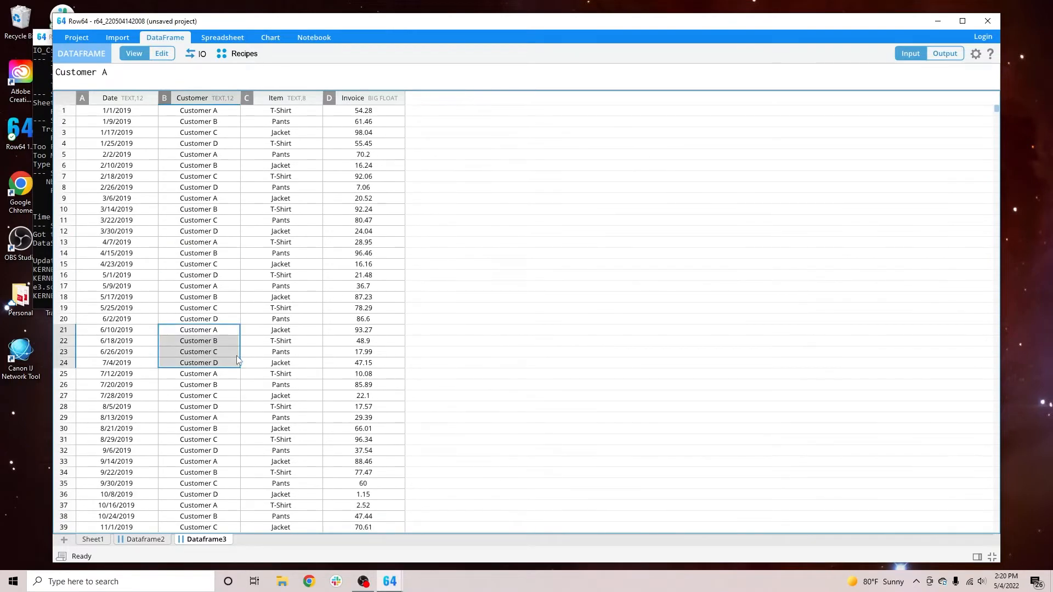
scroll(265, 355, up, 20)
Open the Transform category of the data science recipes for the imported dataframe.
drag(216, 220, 211, 209)
click(151, 79)
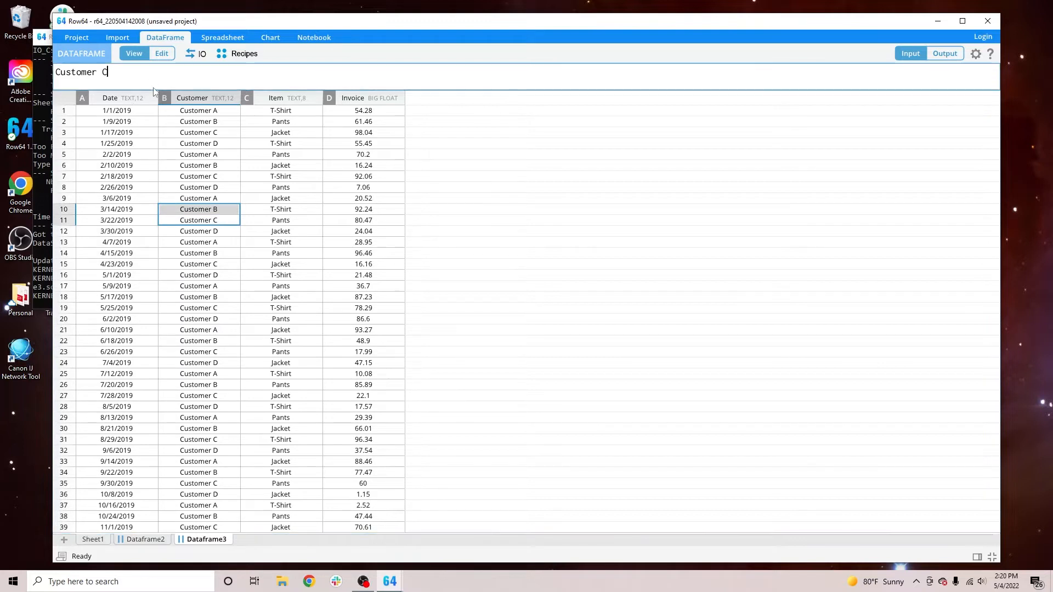
click(243, 54)
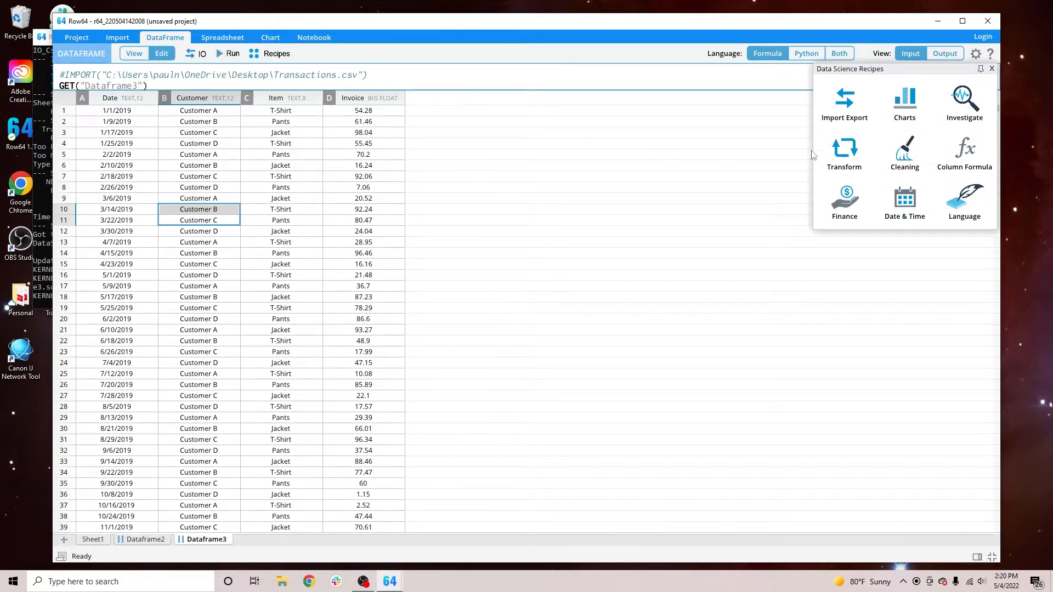
click(844, 158)
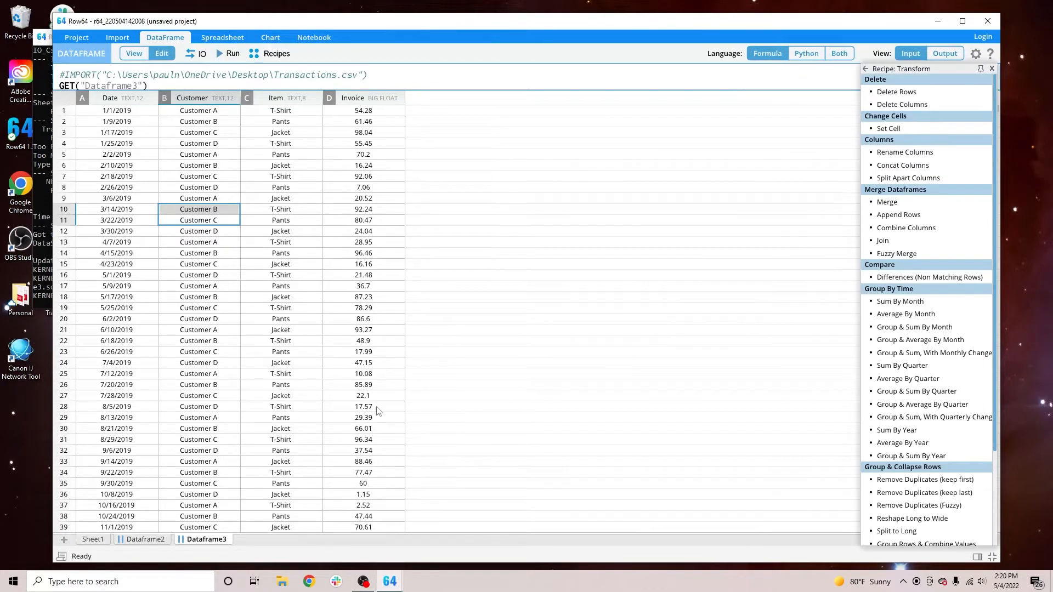
Rename the imported dataframe as Original and place it ahead of Dataframe2 in the sheet order.
right_click(208, 540)
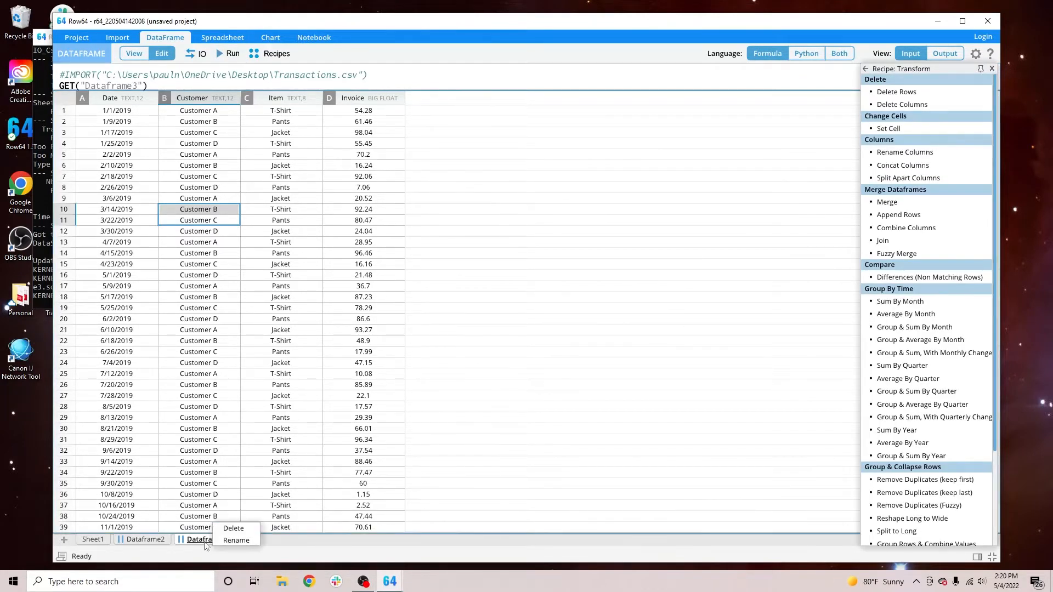
click(235, 541)
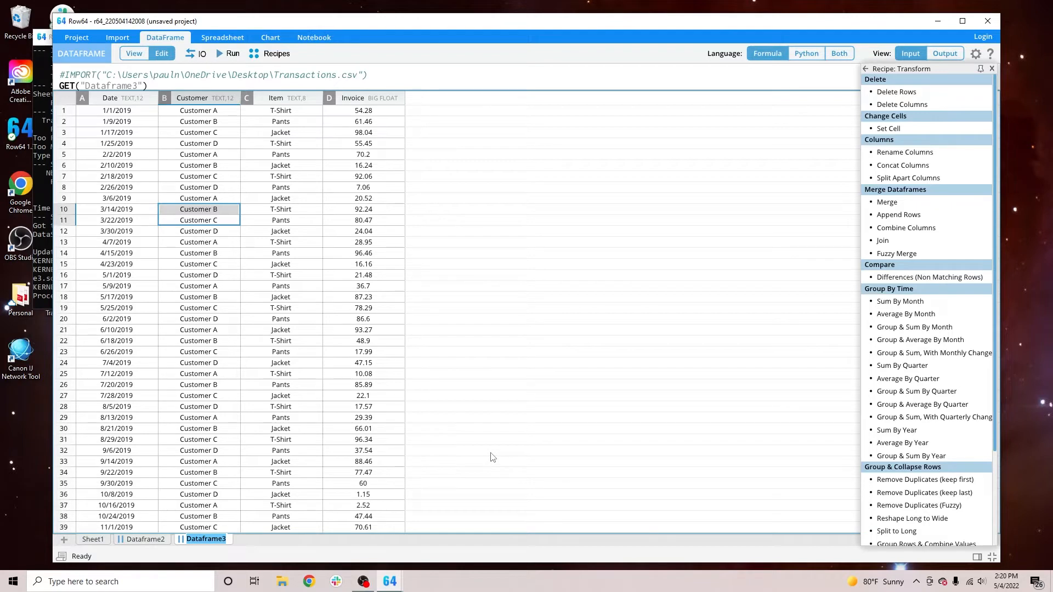
text(Orin)
key(BackSpace)
text(ginal)
key(Return)
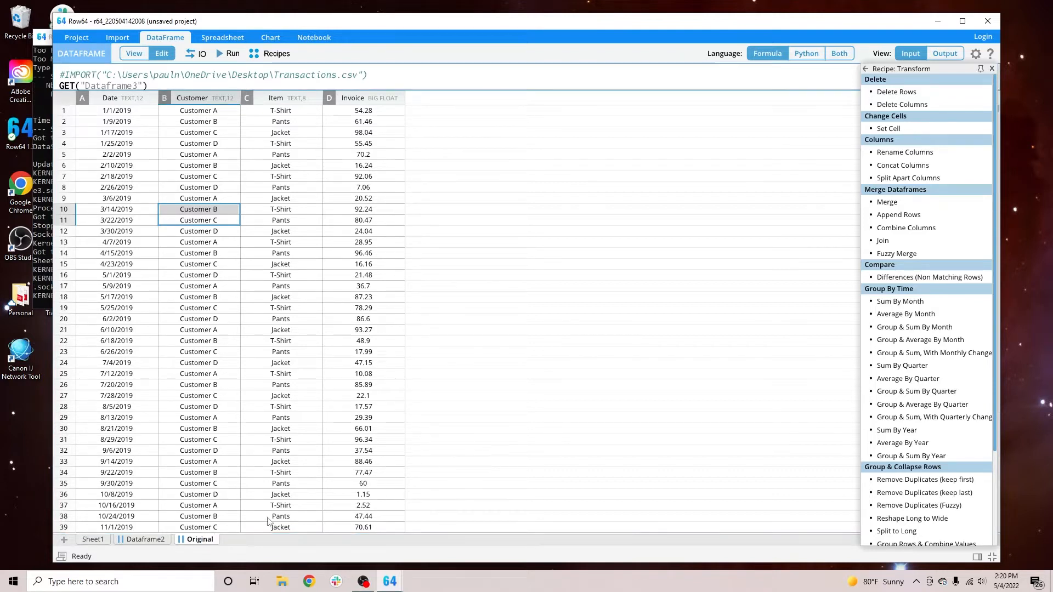
drag(196, 540, 118, 542)
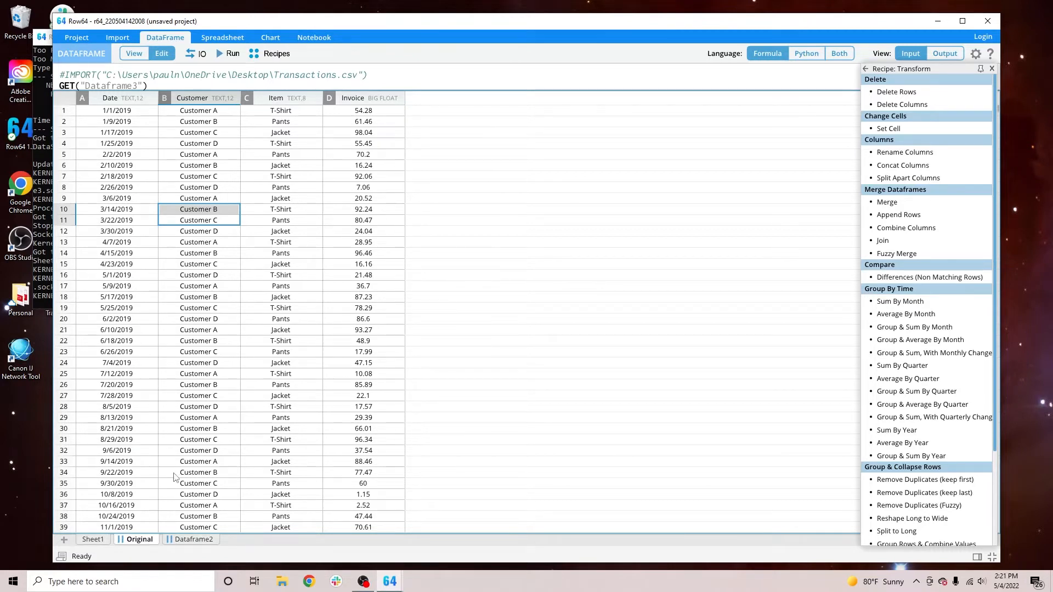
Fill the empty Dataframe2 by running the formula GET("Original"), and show its formula and Python code together.
click(192, 543)
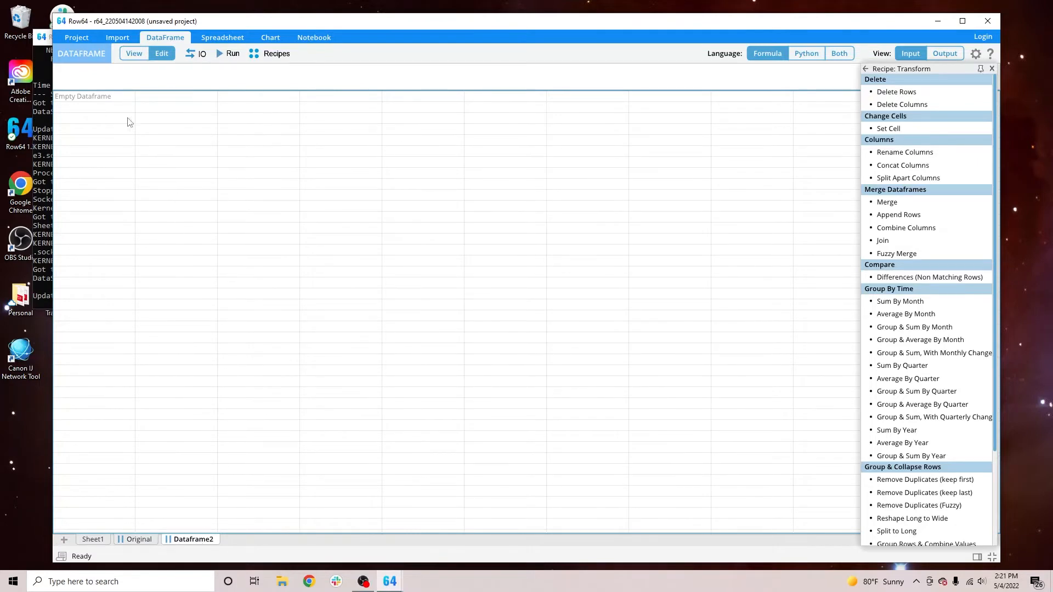
click(120, 80)
text(GET(""))
key(Left)
key(Left)
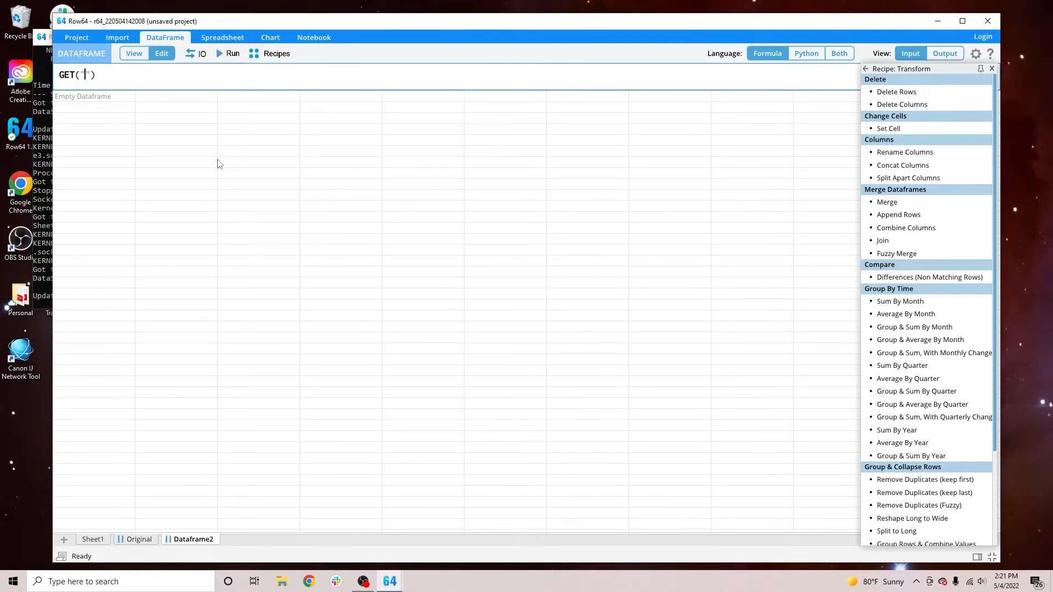
key(Left)
key(Left)
key(Left)
key(Left)
key(shift+Right)
key(shift+Right)
key(shift+Right)
key(shift+Right)
key(shift+Right)
key(shift+Right)
key(shift+Right)
key(Right)
key(Left)
key(Left)
text(Original)
click(227, 54)
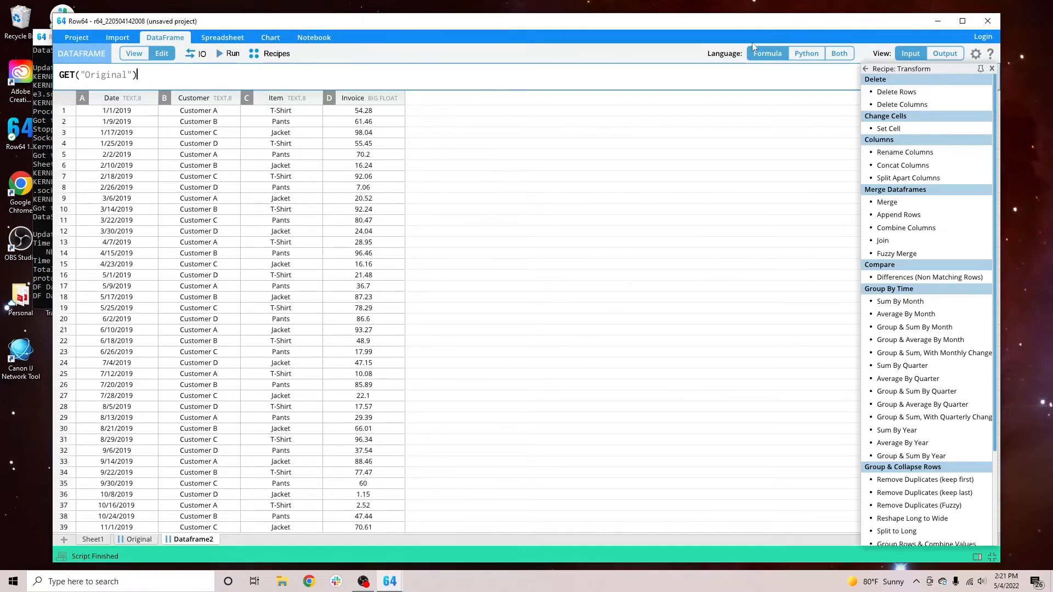
click(839, 54)
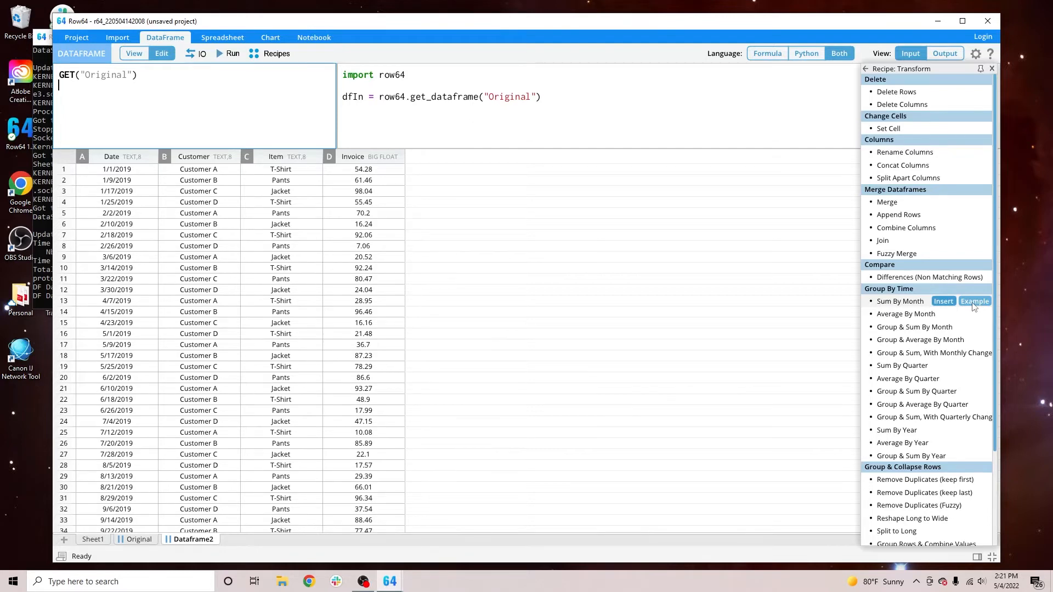
Load the Sum By Month recipe's example and show its formula and Python code together in an enlarged code area.
click(974, 303)
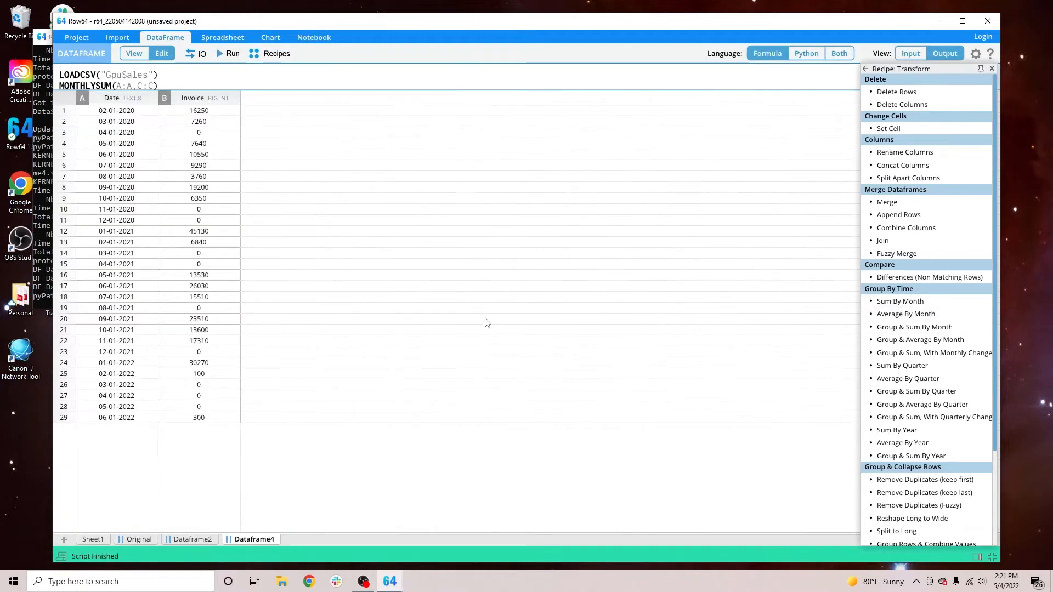
mouse_move(278, 88)
mouse_down()
mouse_move(278, 122)
mouse_move(278, 107)
mouse_up()
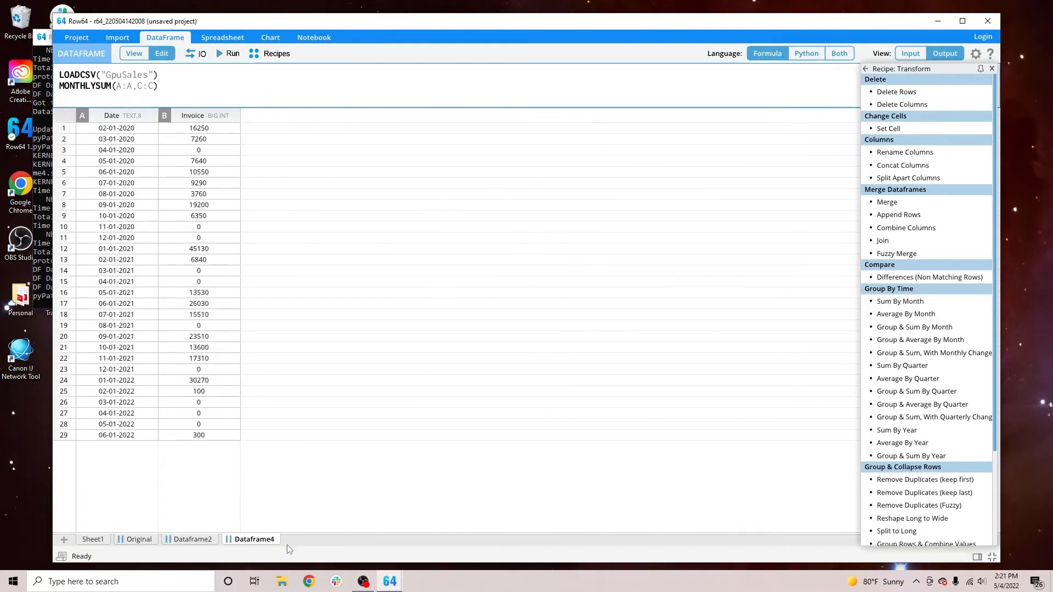
click(842, 55)
drag(386, 109, 400, 233)
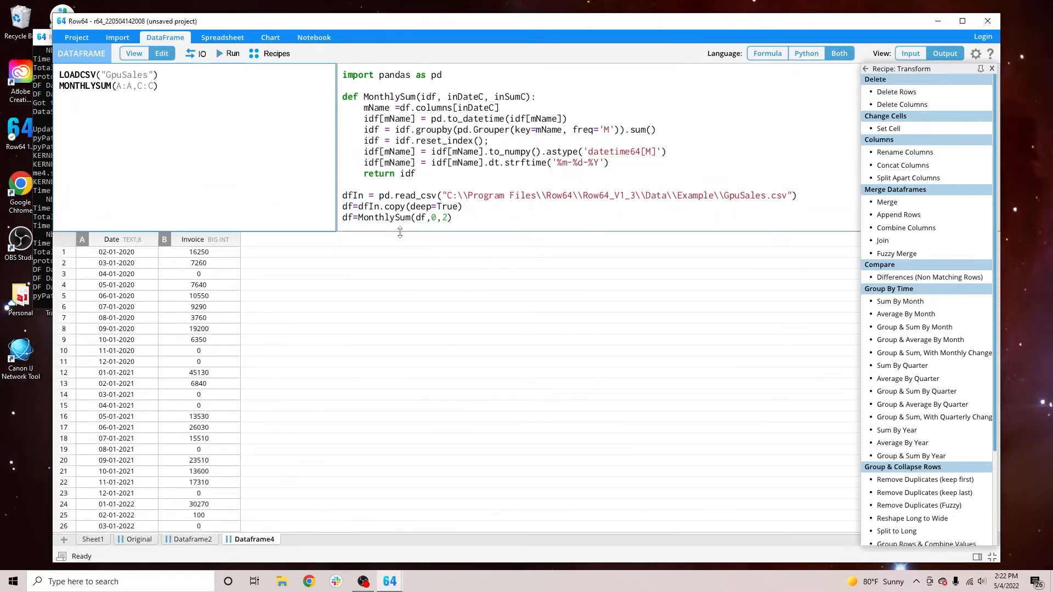
Examine the input data of the Sum By Month example, including its Date, GPU and Invoice columns.
click(911, 54)
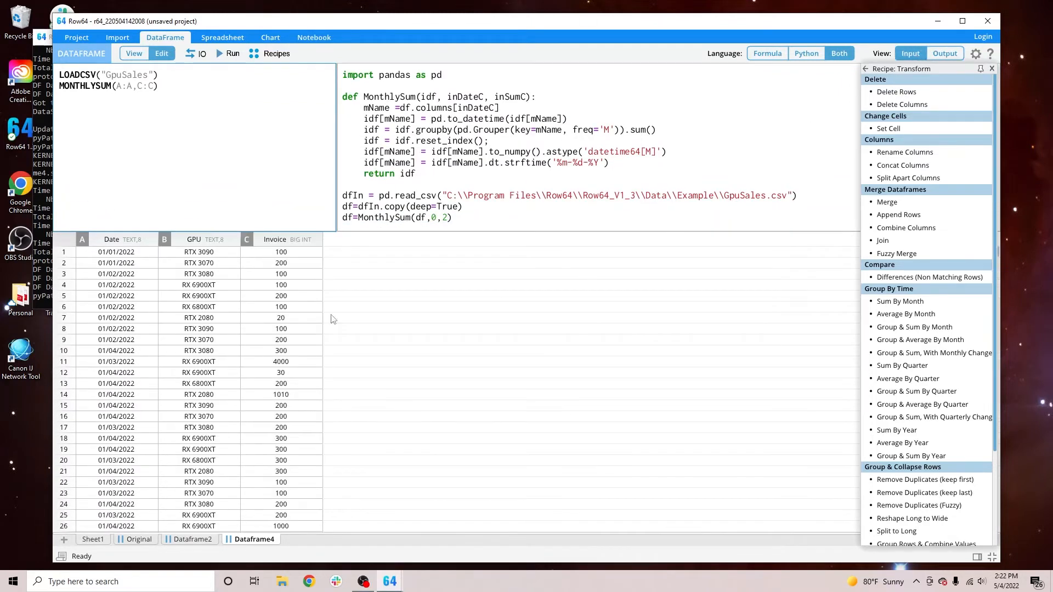
click(275, 392)
scroll(275, 391, down, 3)
scroll(274, 388, up, 3)
click(273, 387)
scroll(270, 397, down, 5)
scroll(269, 398, up, 5)
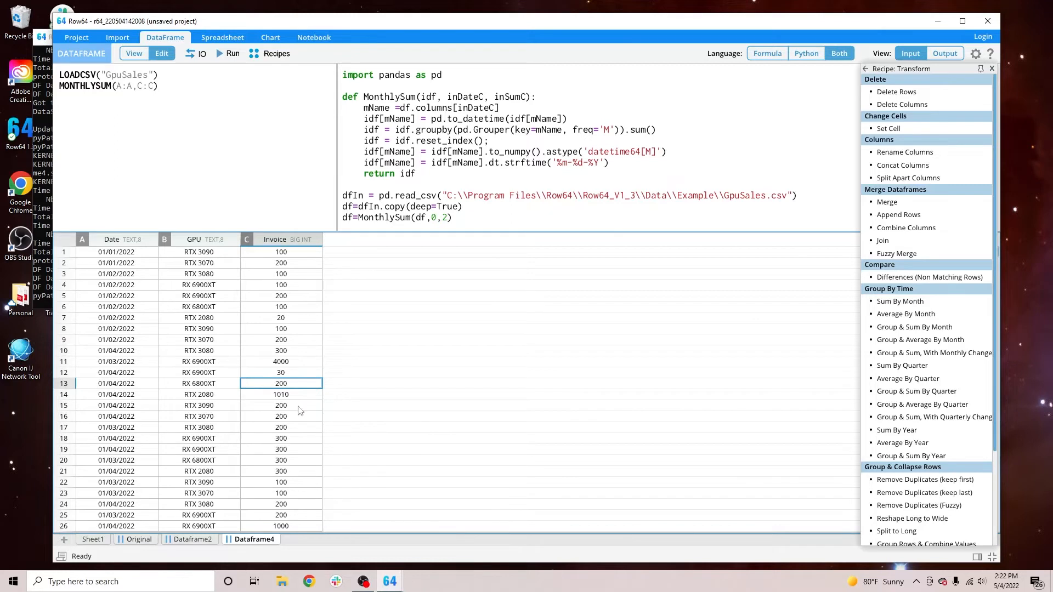
Review the GPU and Date columns of the example's input, and show its output in a maximized window.
drag(210, 269, 206, 376)
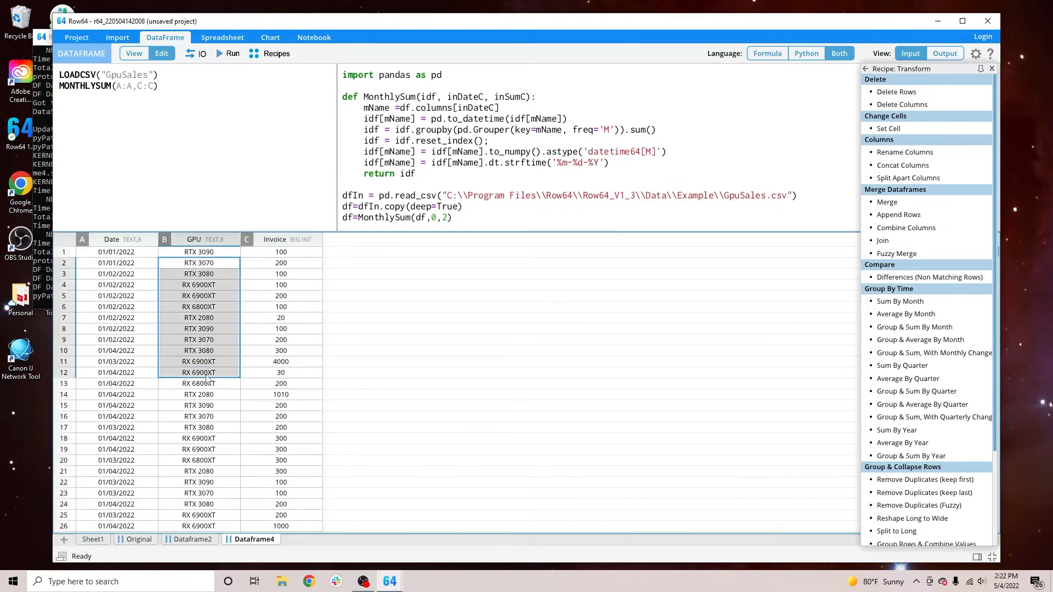
drag(121, 267, 167, 411)
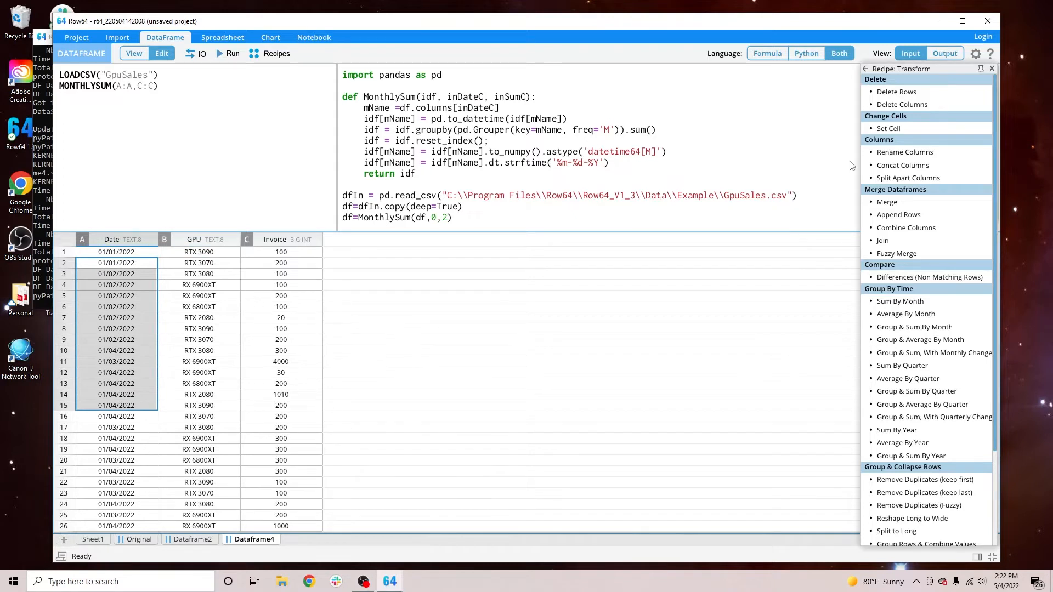
click(943, 55)
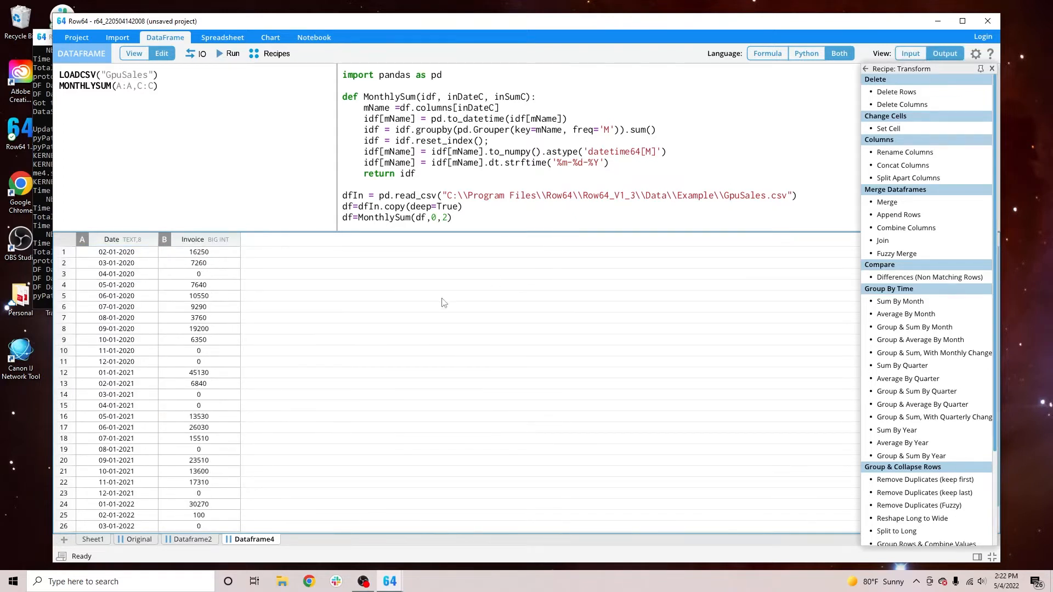
double_click(466, 28)
Examine the Date and Invoice columns in the output of the Sum By Month example.
click(125, 319)
click(83, 237)
click(78, 246)
click(76, 257)
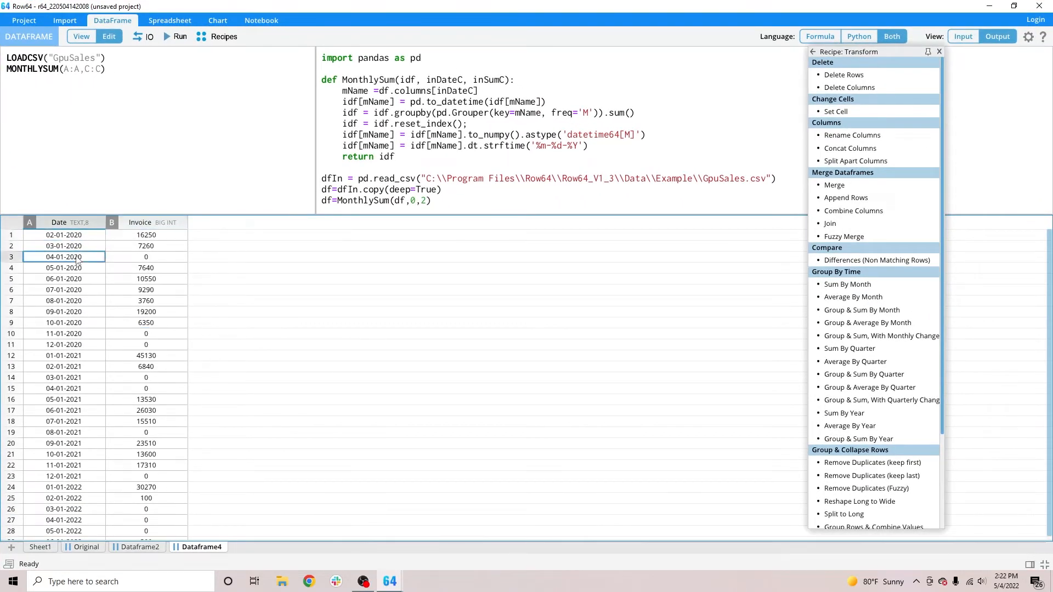
drag(84, 239, 75, 414)
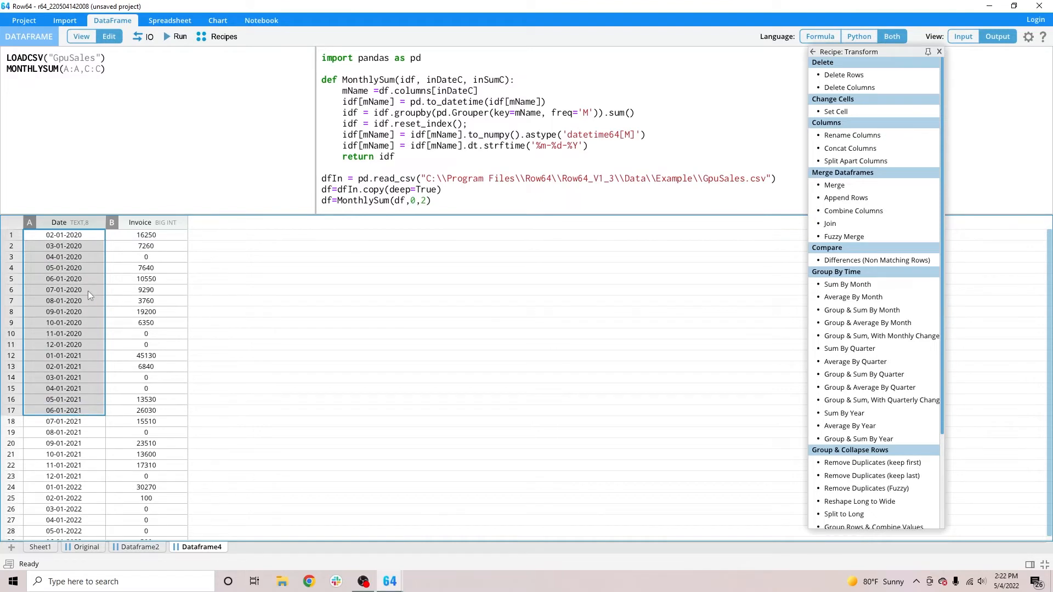
click(79, 235)
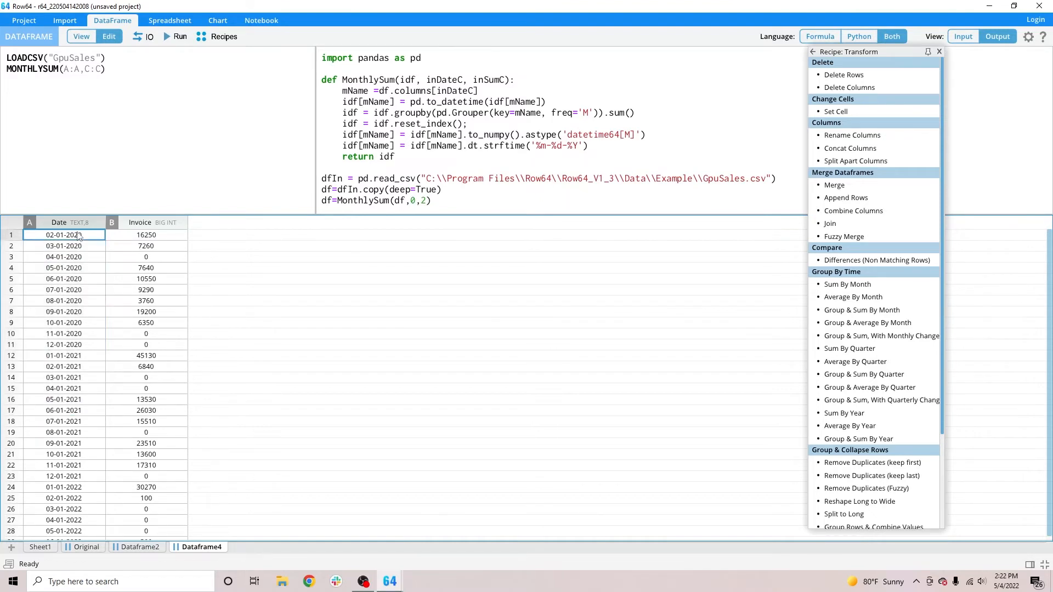
click(122, 240)
click(142, 247)
click(80, 261)
click(127, 259)
Show the example's input data and check which columns the MONTHLYSUM arguments A:A and C:C refer to.
drag(127, 69, 74, 81)
click(971, 41)
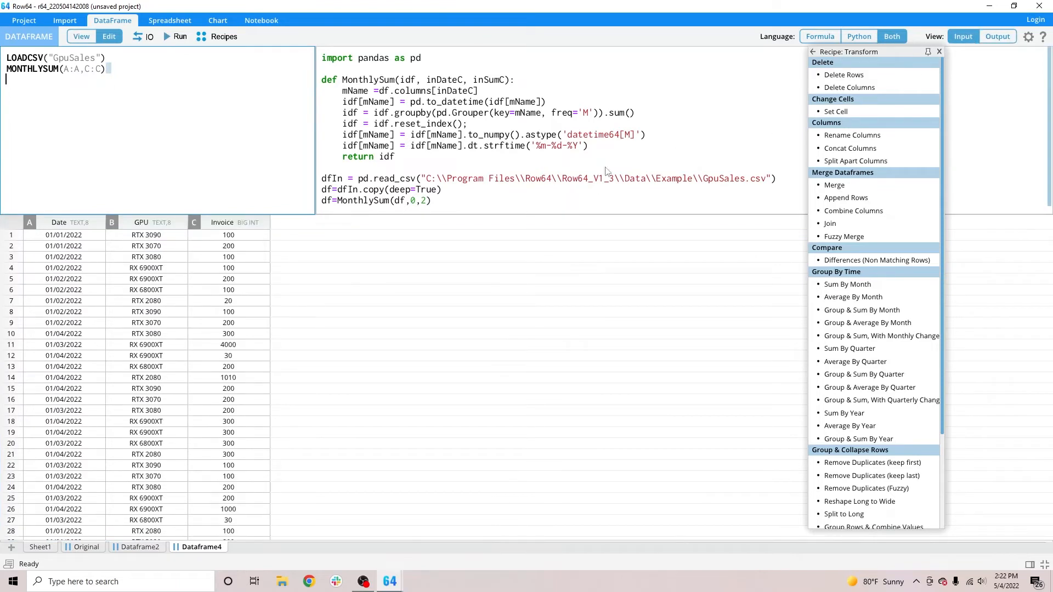
click(77, 69)
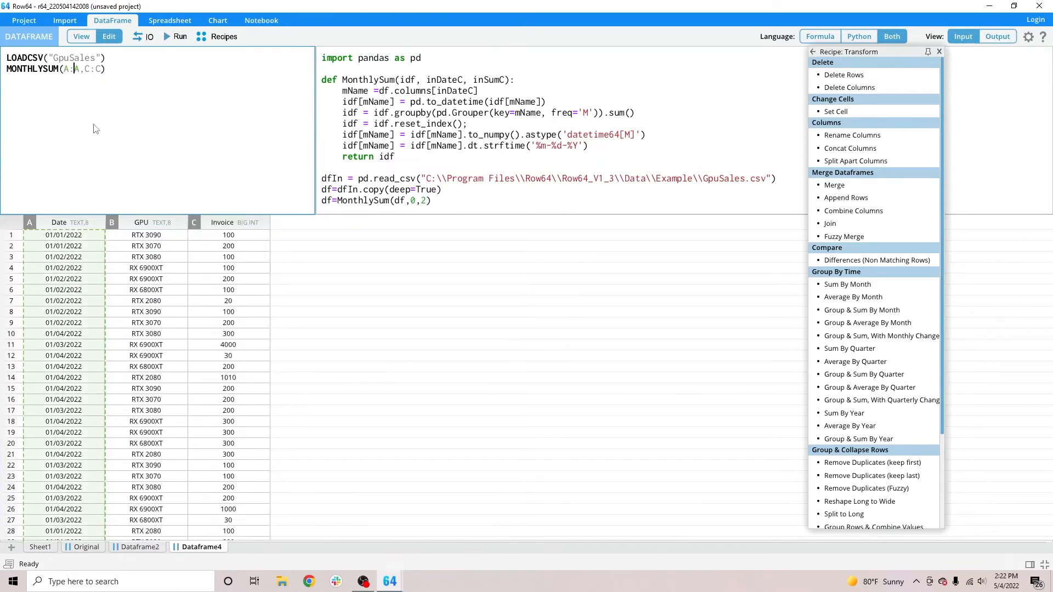
click(99, 71)
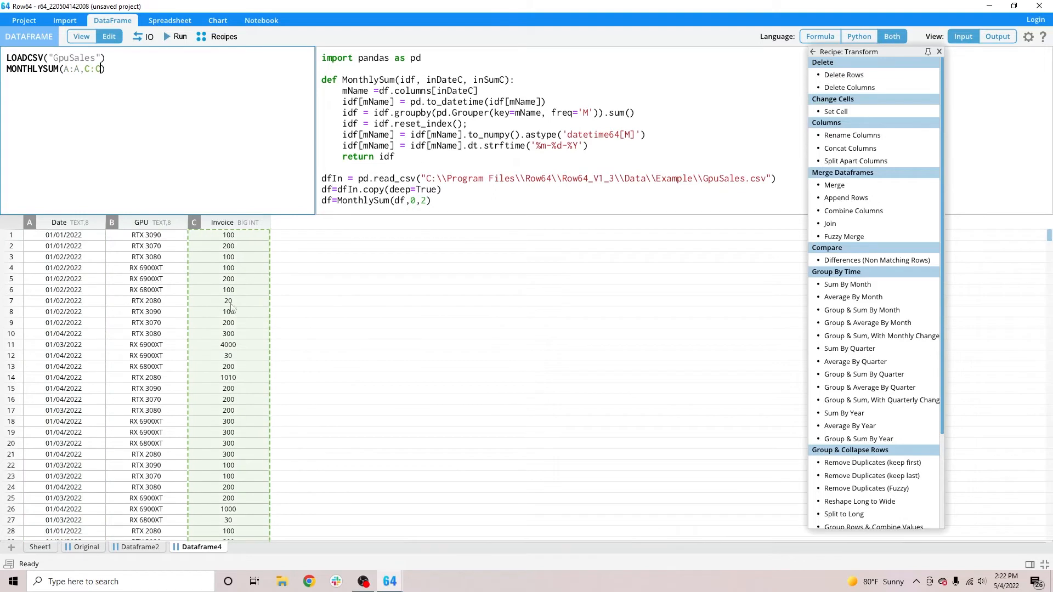
drag(122, 74, 6, 70)
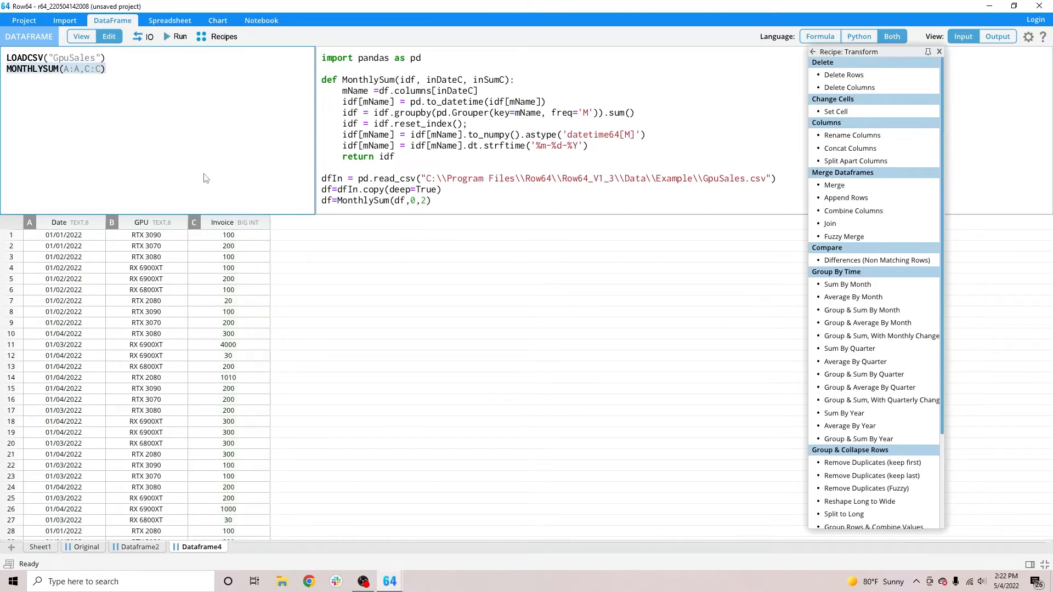
Add MONTHLYSUM(A:A,D:D) below the GET formula in Dataframe2.
click(137, 548)
text(ONTHLYSUM()
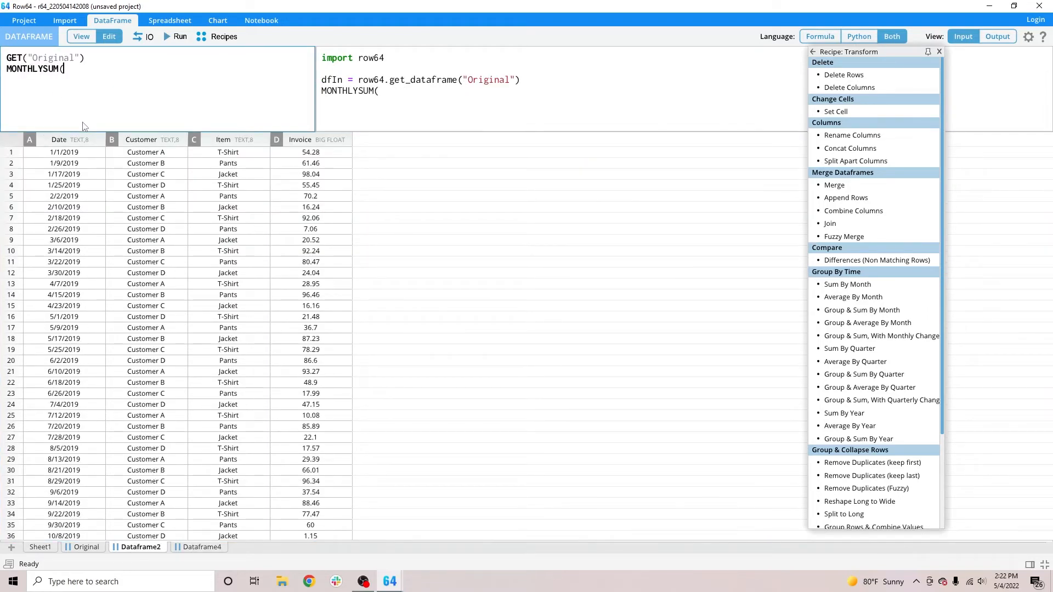
text(A:A,D:D))
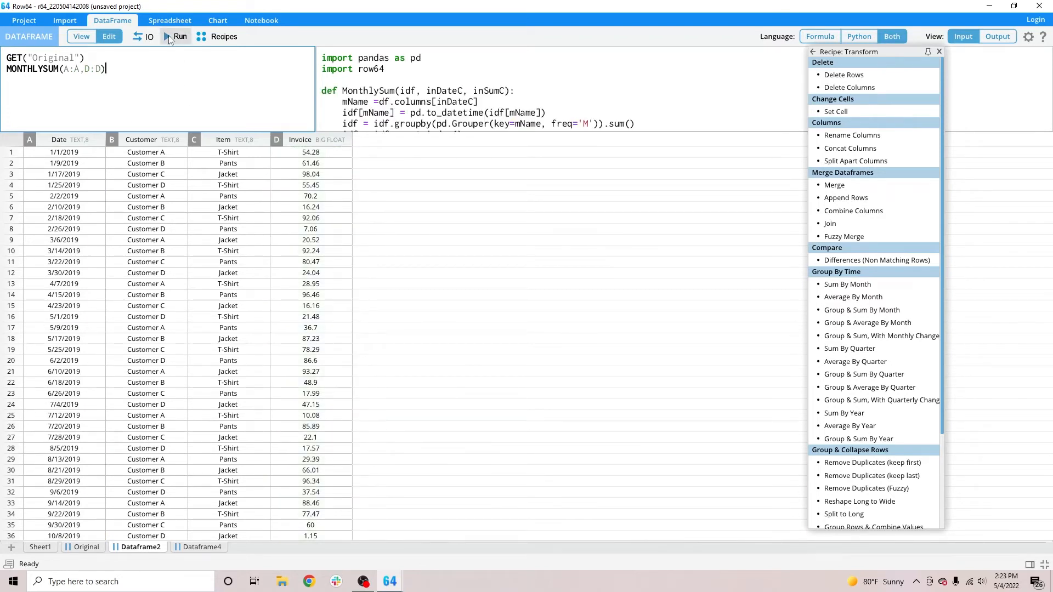
Enlarge the code area, check the D:D argument against the Invoice column, and run the formulas to total the invoices by month.
drag(473, 132, 471, 232)
click(91, 70)
click(243, 241)
drag(151, 242, 296, 248)
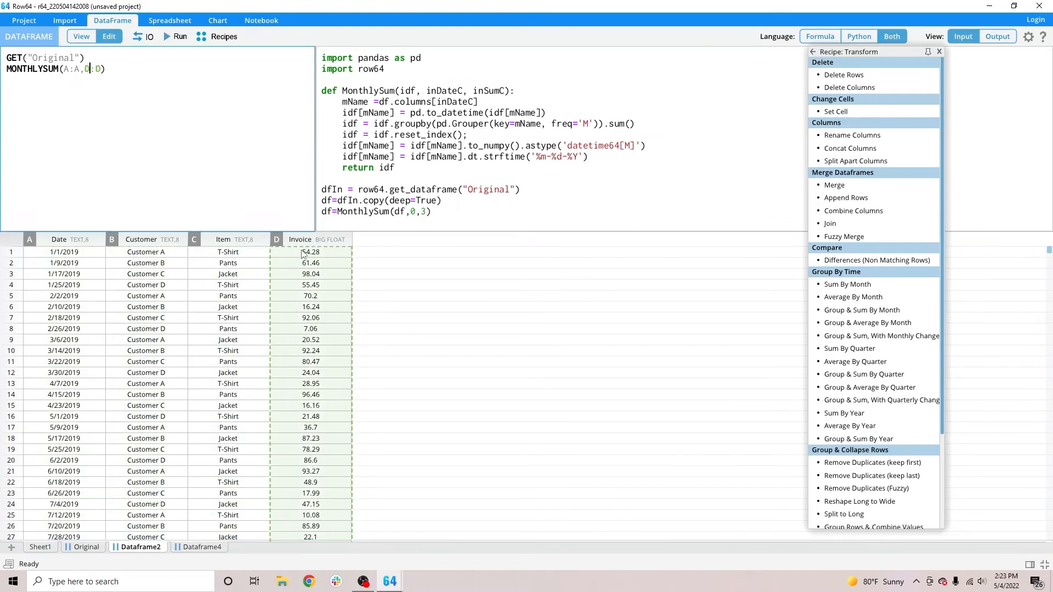
click(127, 73)
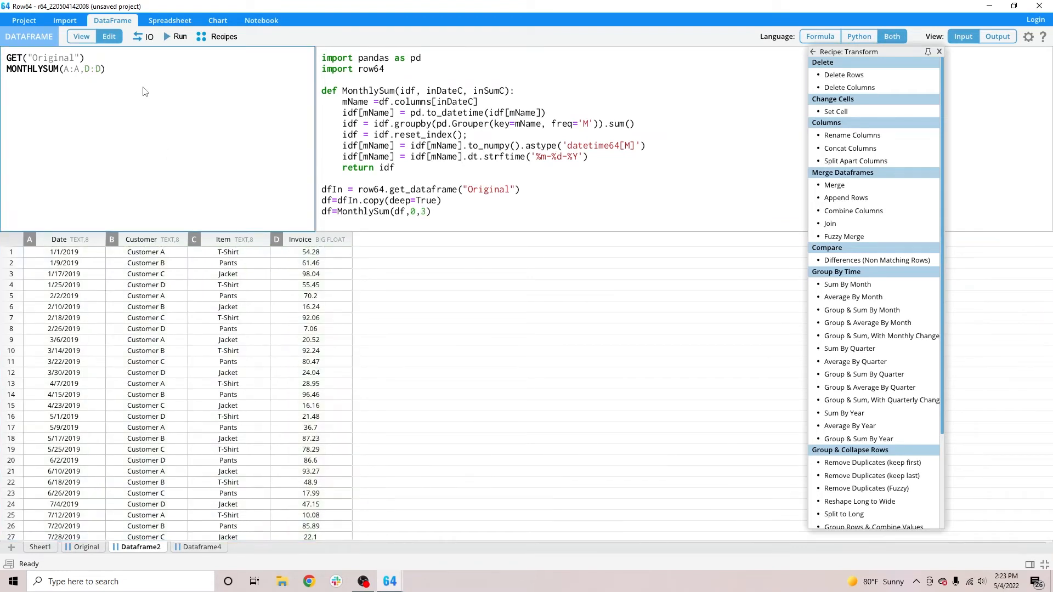
click(177, 36)
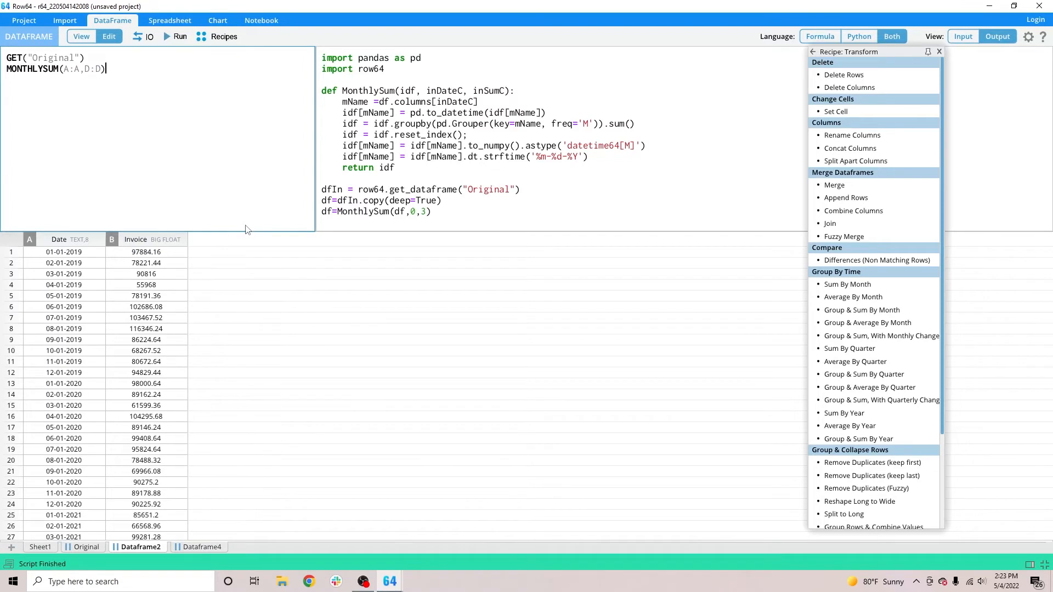
Shrink the code area and insert the Group & Sum By Month transform recipe on a new line below MONTHLYSUM.
drag(259, 231, 251, 131)
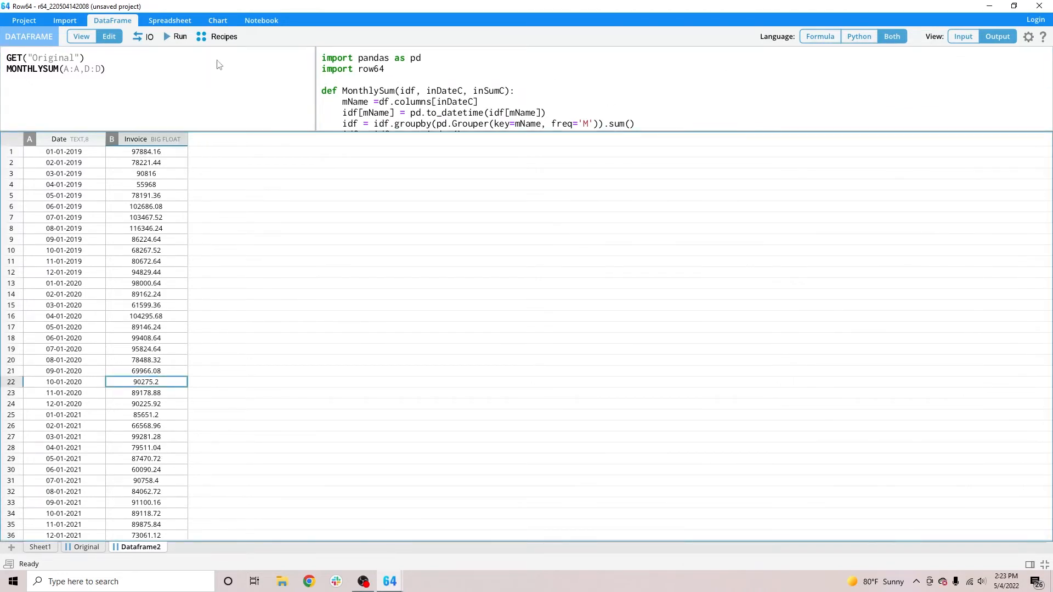
click(222, 38)
click(899, 147)
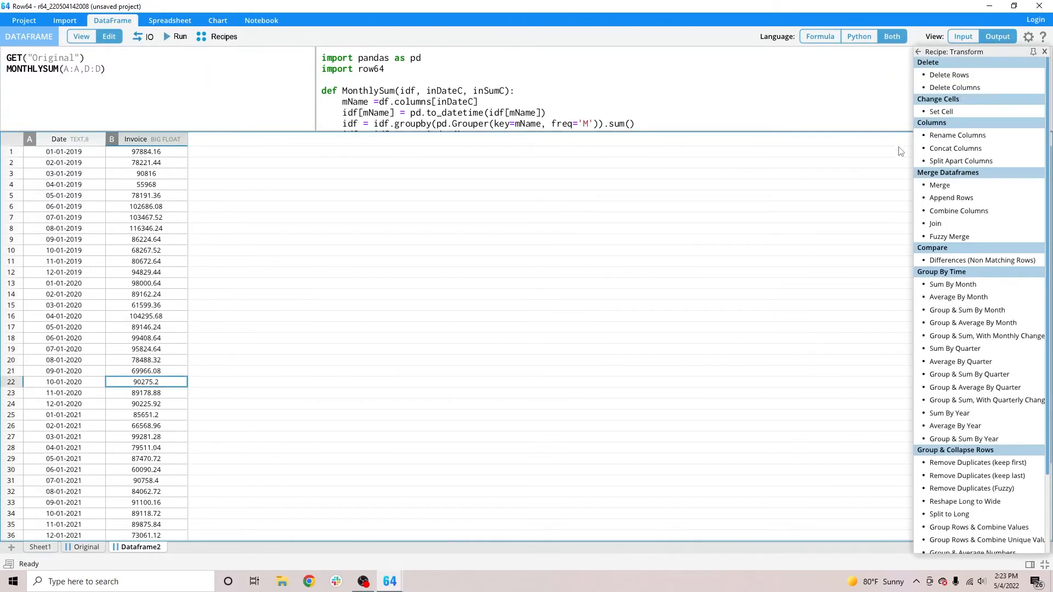
mouse_move(970, 324)
click(114, 74)
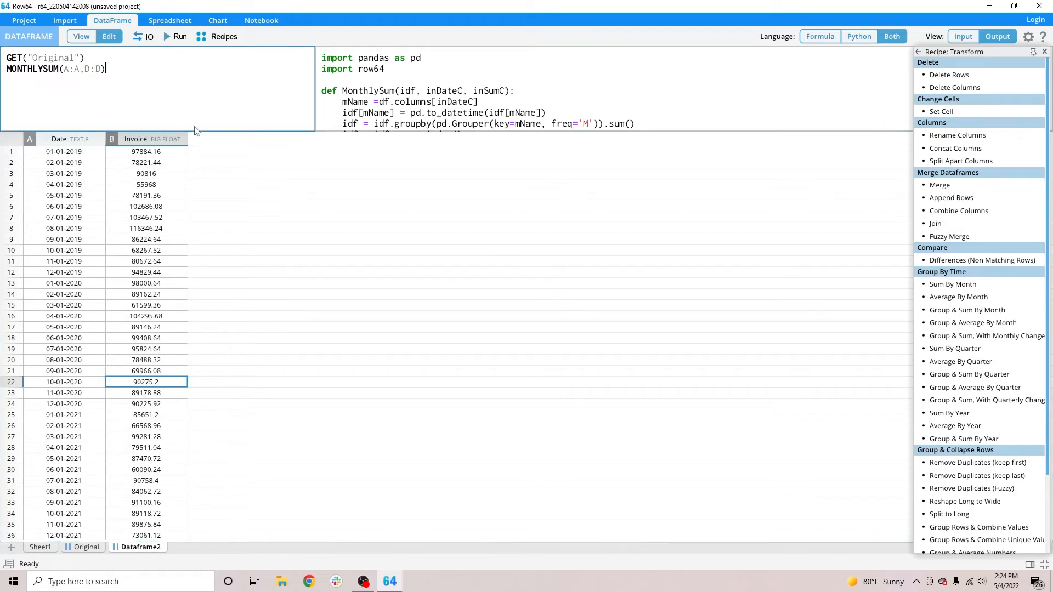
mouse_move(973, 312)
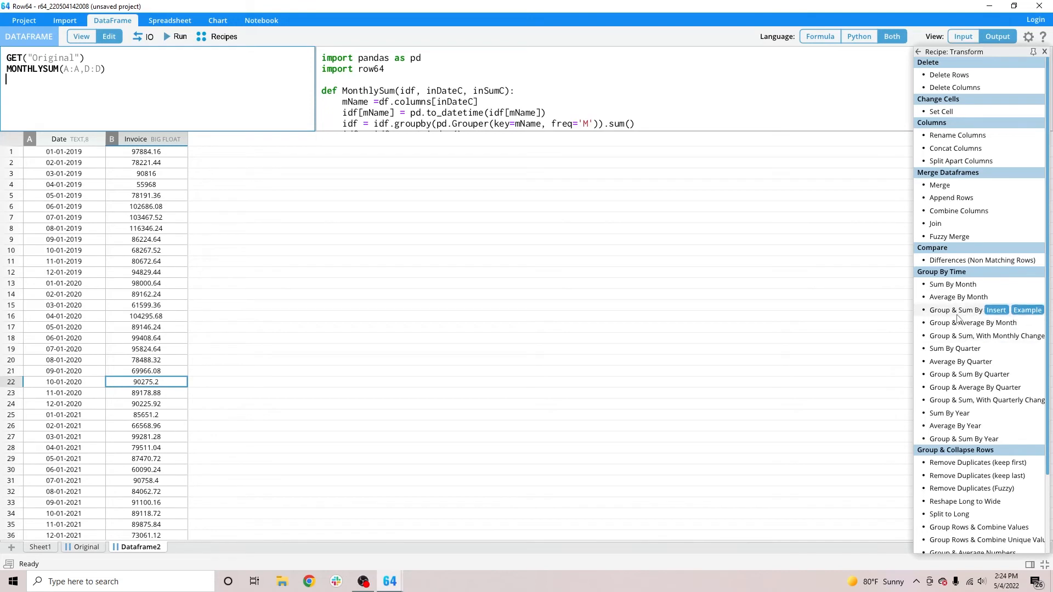
click(957, 312)
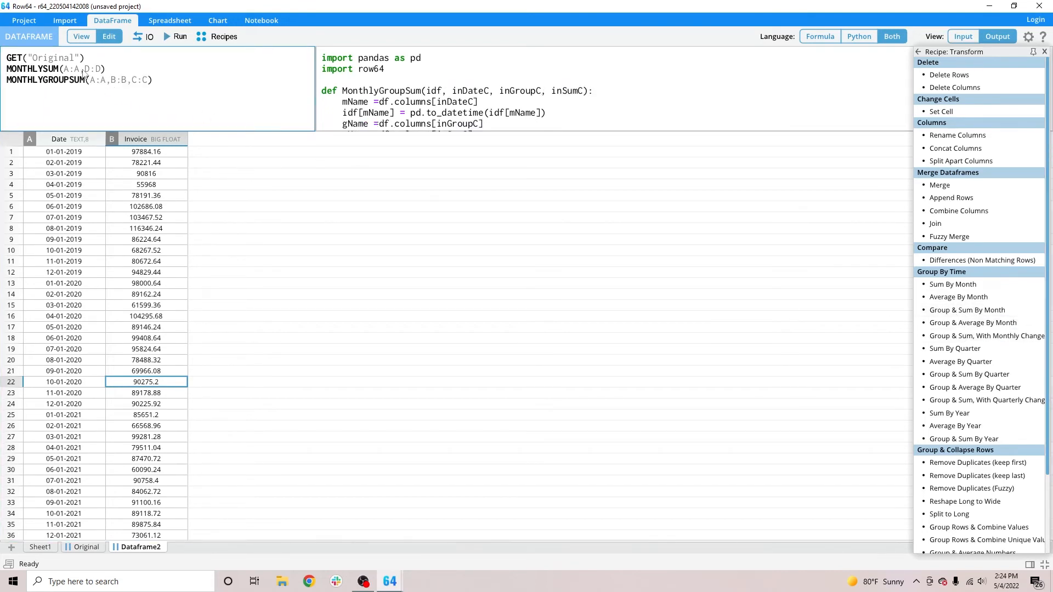
Show the input data of Dataframe2 and remove the MONTHLYSUM(A:A,D:D) line from its formulas.
click(966, 39)
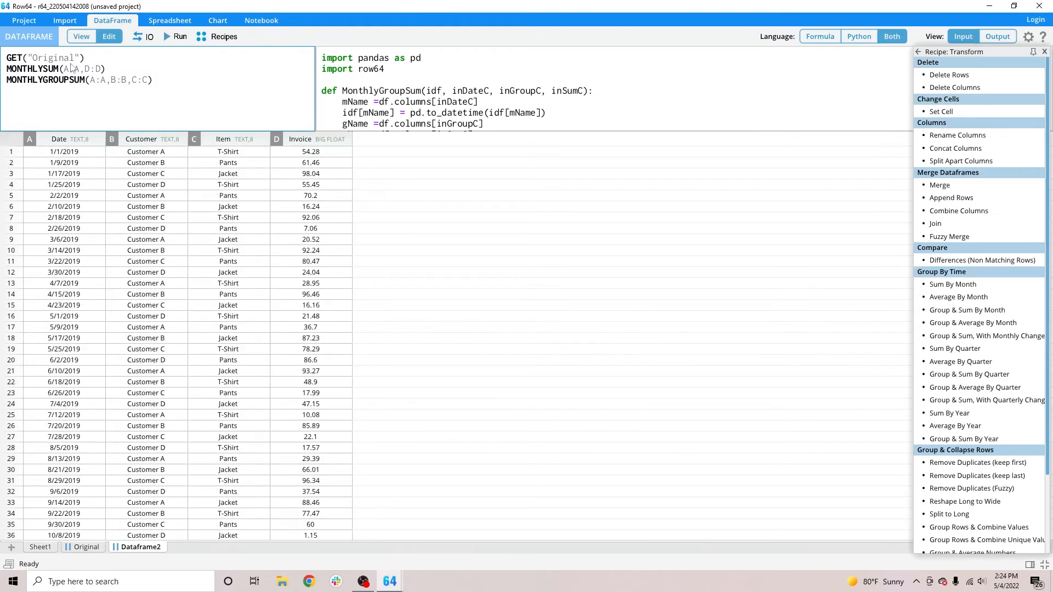
drag(115, 71, 3, 78)
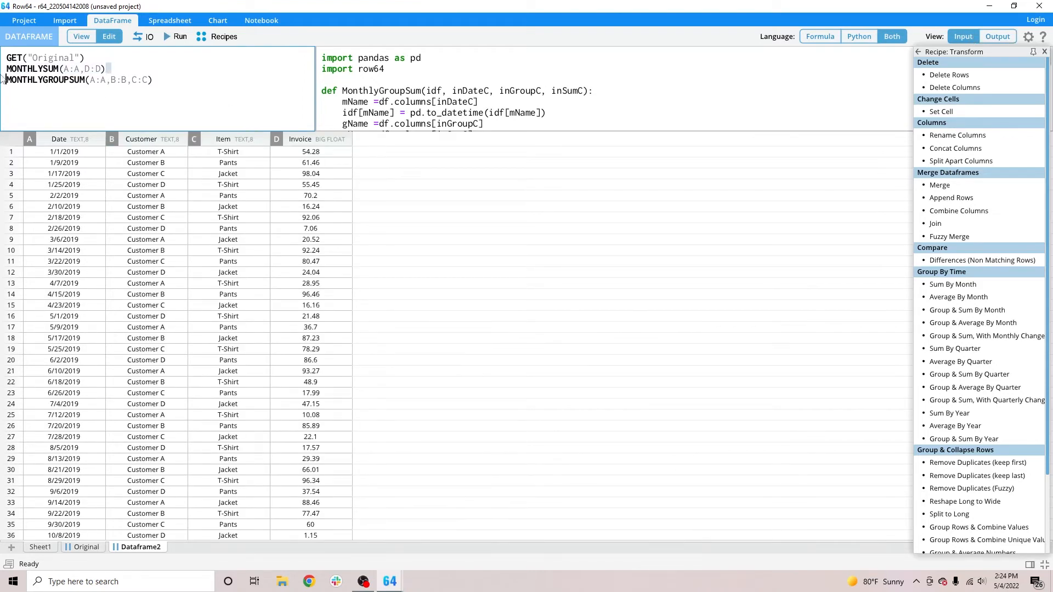
key(BackSpace)
key(BackSpace)
key(BackSpace)
key(BackSpace)
key(BackSpace)
key(BackSpace)
key(BackSpace)
key(BackSpace)
key(BackSpace)
key(BackSpace)
key(BackSpace)
key(BackSpace)
key(BackSpace)
key(BackSpace)
key(BackSpace)
key(BackSpace)
key(BackSpace)
key(BackSpace)
key(BackSpace)
key(BackSpace)
Set the MONTHLYGROUPSUM arguments to Date A:A, Customer B:B and Invoice D:D, and run the formulas.
click(102, 71)
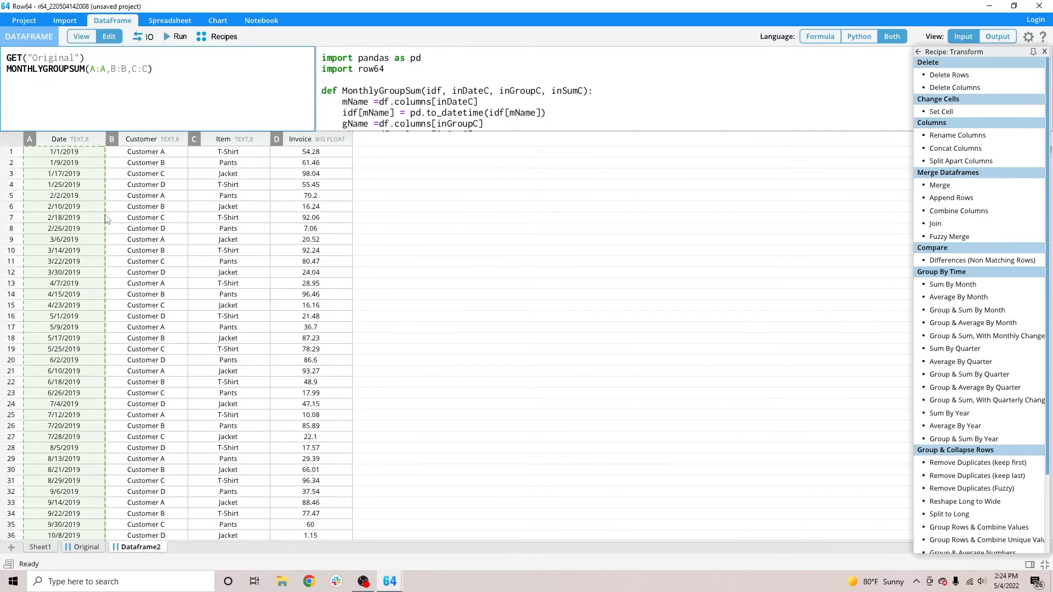
click(117, 71)
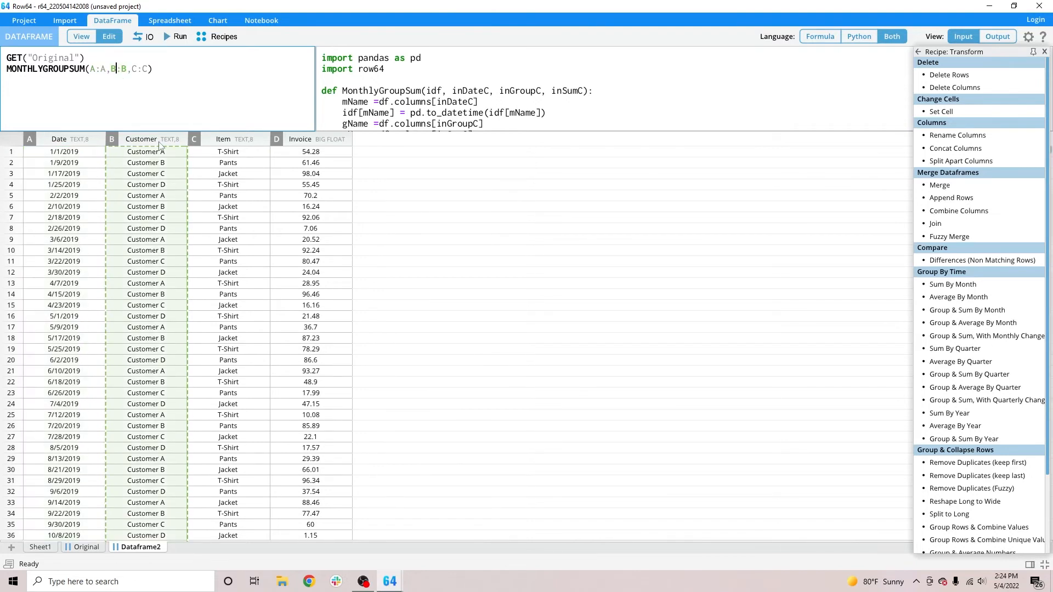
click(235, 141)
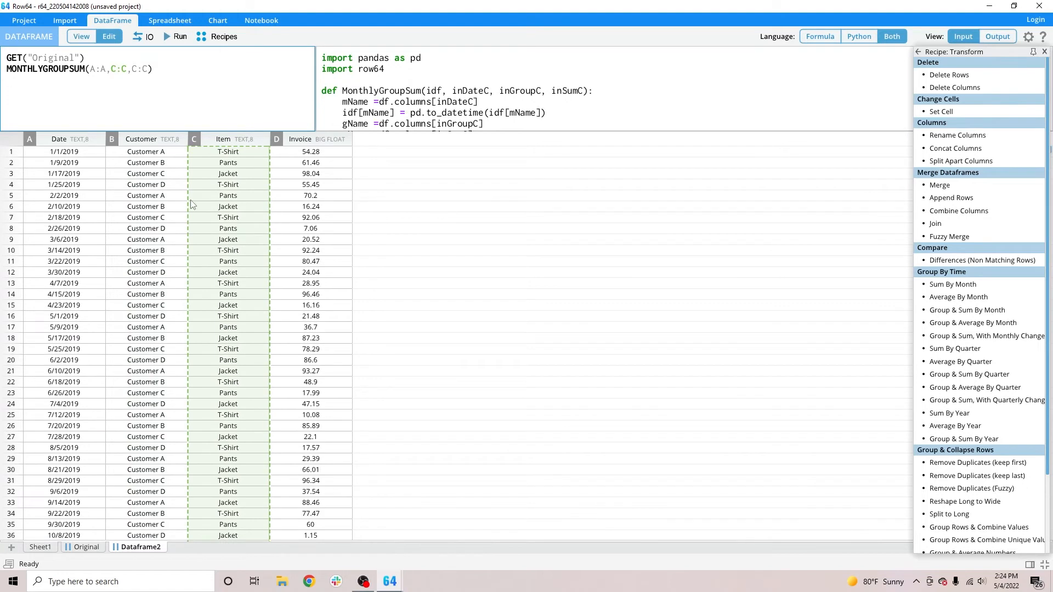
click(162, 154)
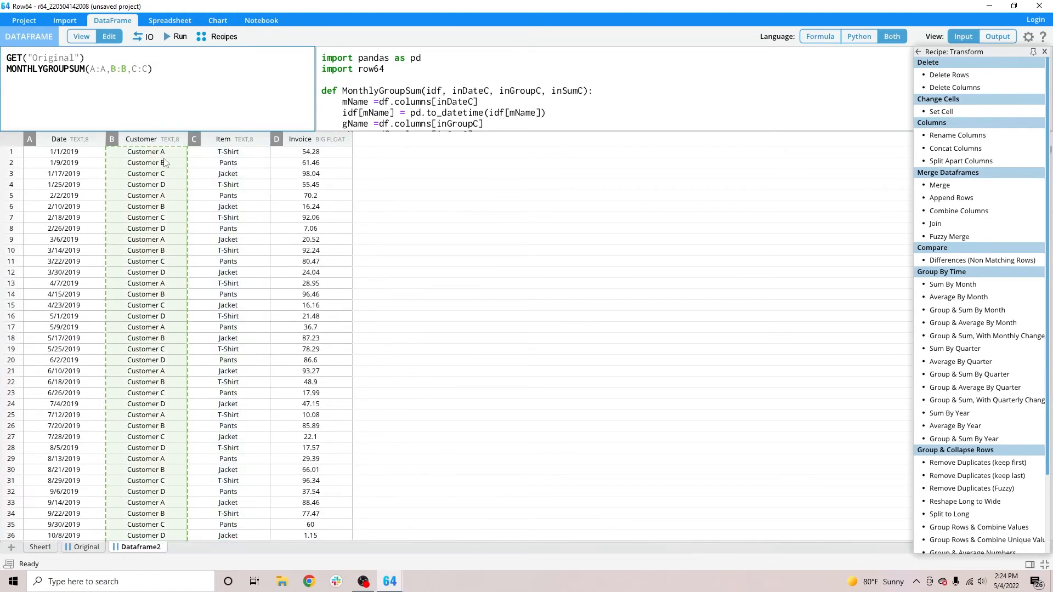
click(146, 70)
click(315, 154)
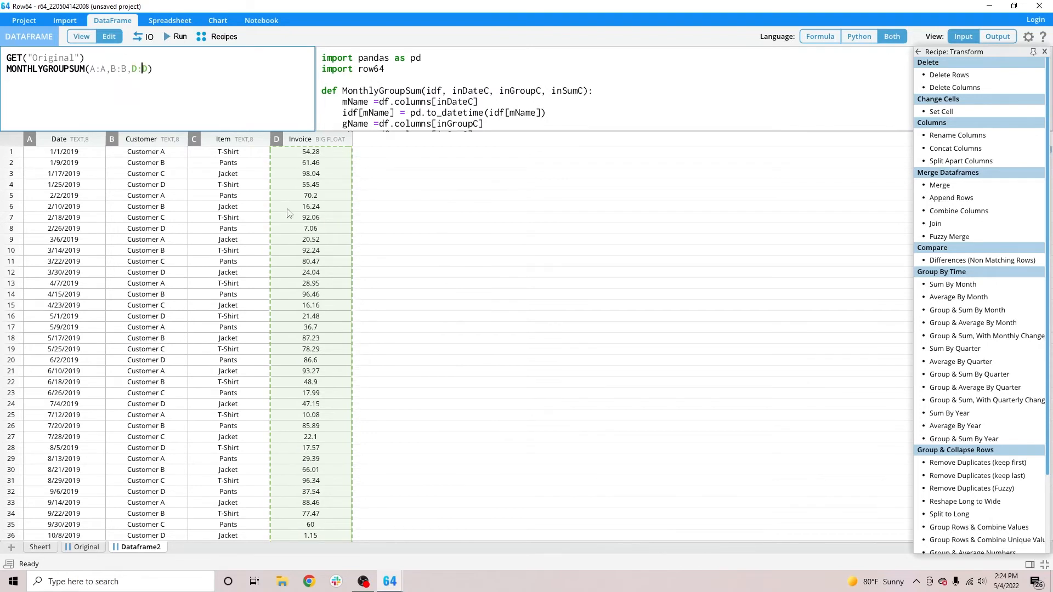
click(180, 37)
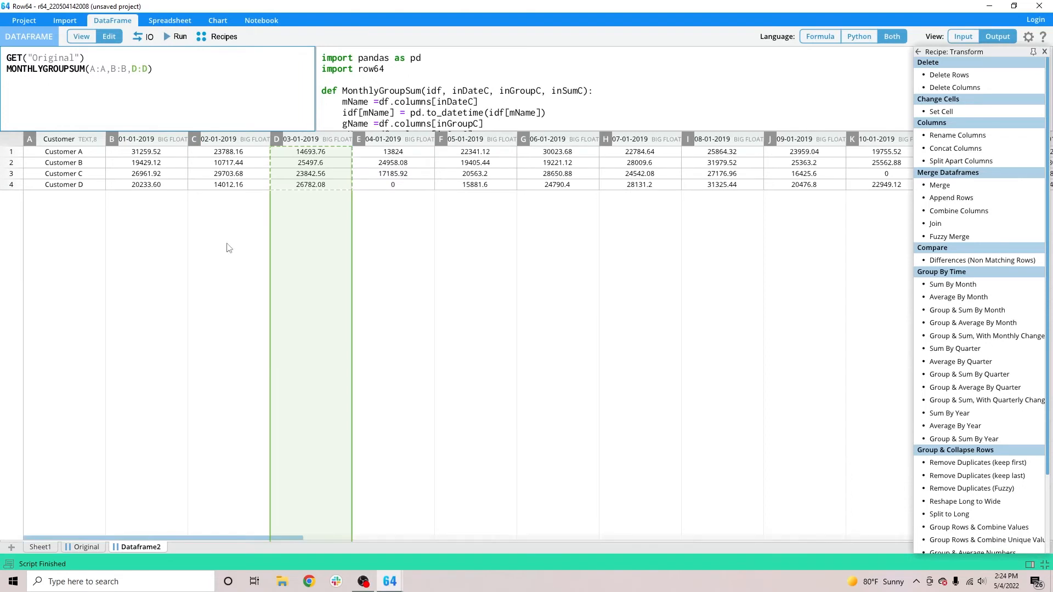
Examine the monthly invoice columns for each customer in the output.
click(149, 184)
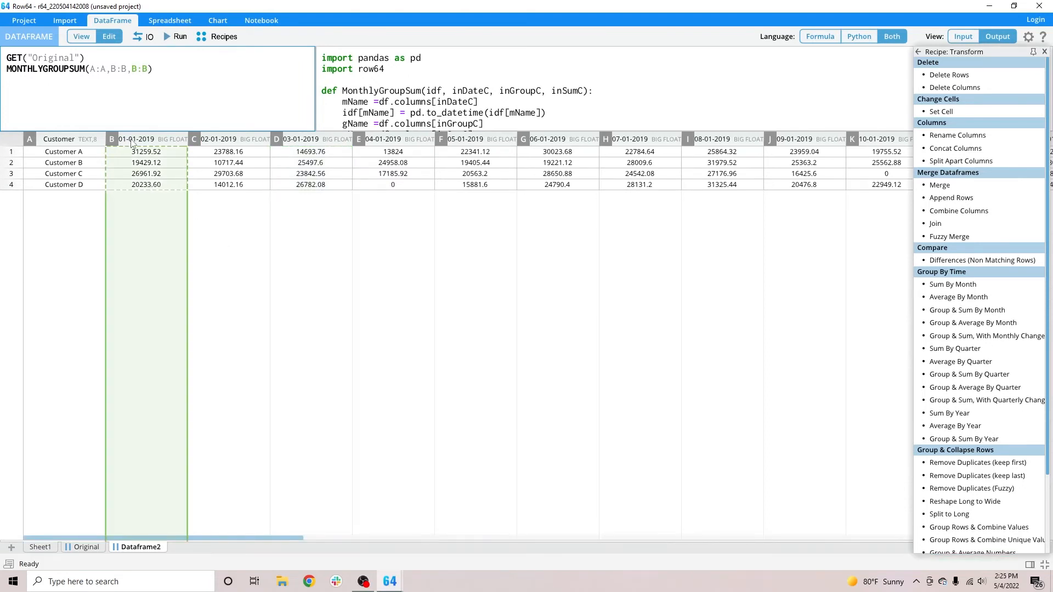
click(311, 147)
click(415, 144)
click(463, 141)
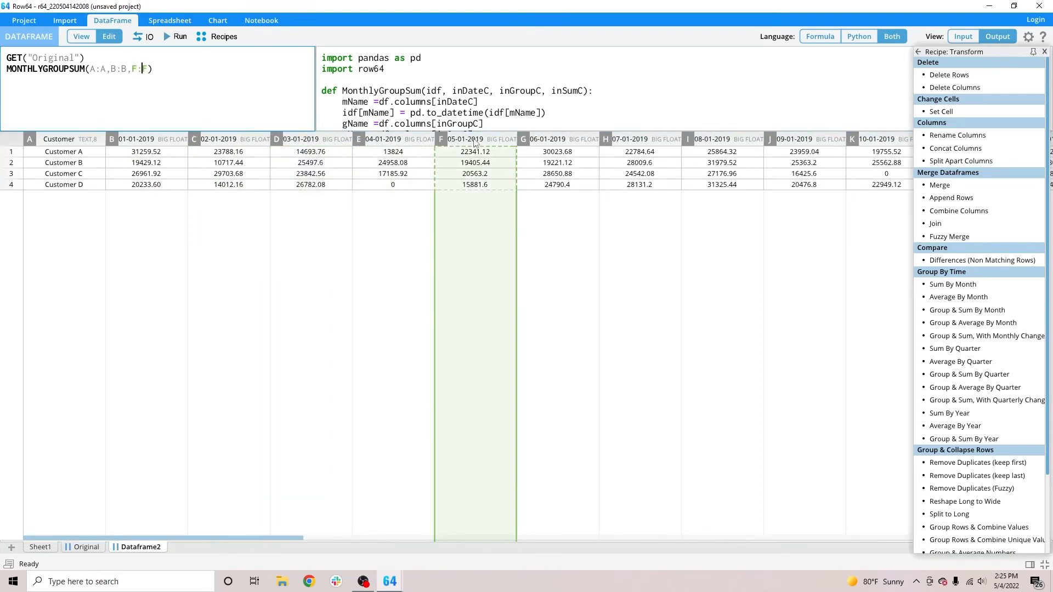
click(259, 140)
click(172, 141)
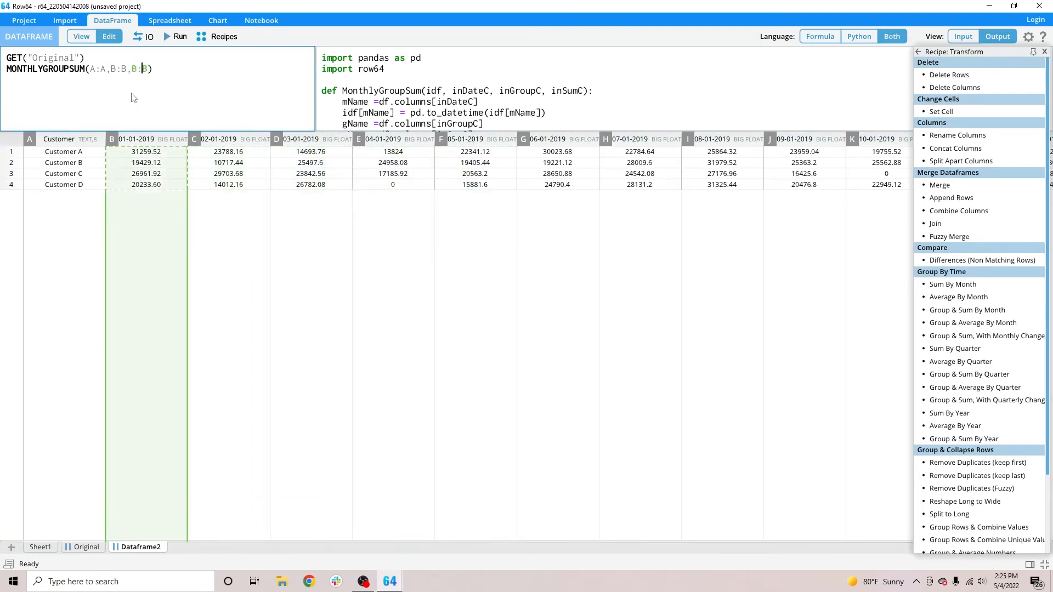
click(220, 143)
click(312, 147)
drag(315, 148, 184, 175)
Reset the sum argument of MONTHLYGROUPSUM to the input's Invoice column, D:D, and show the output again.
click(963, 37)
click(312, 144)
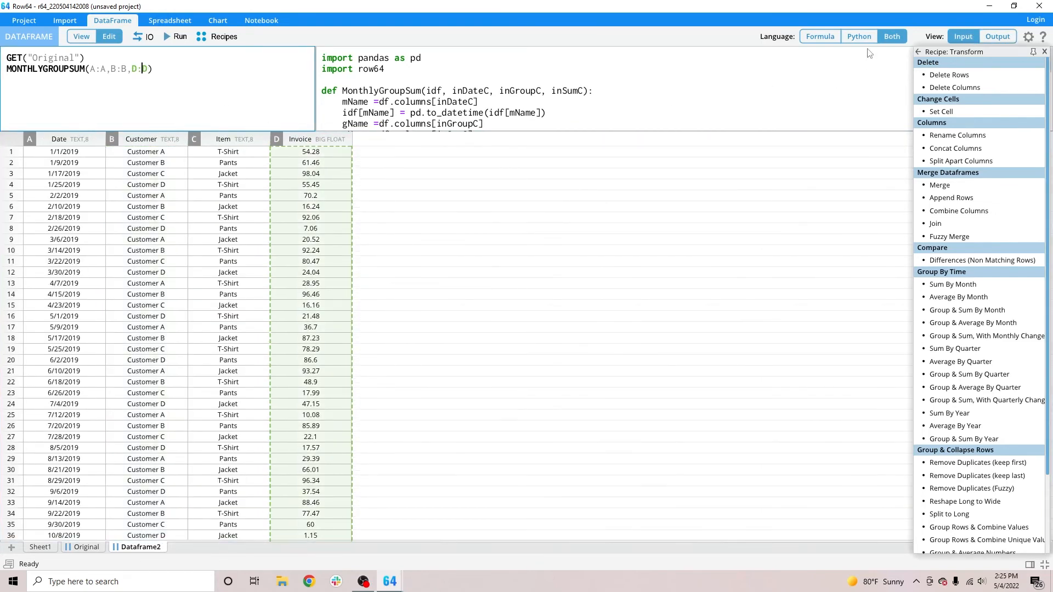
click(998, 38)
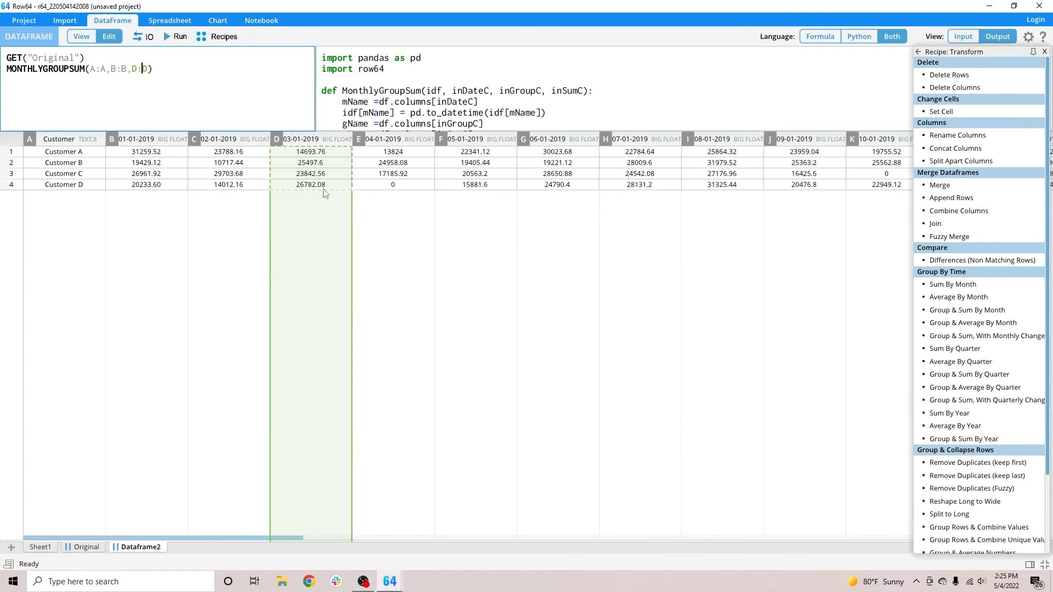
Close the recipe list and examine the most recent months of the customer totals in the output.
drag(306, 538, 1020, 552)
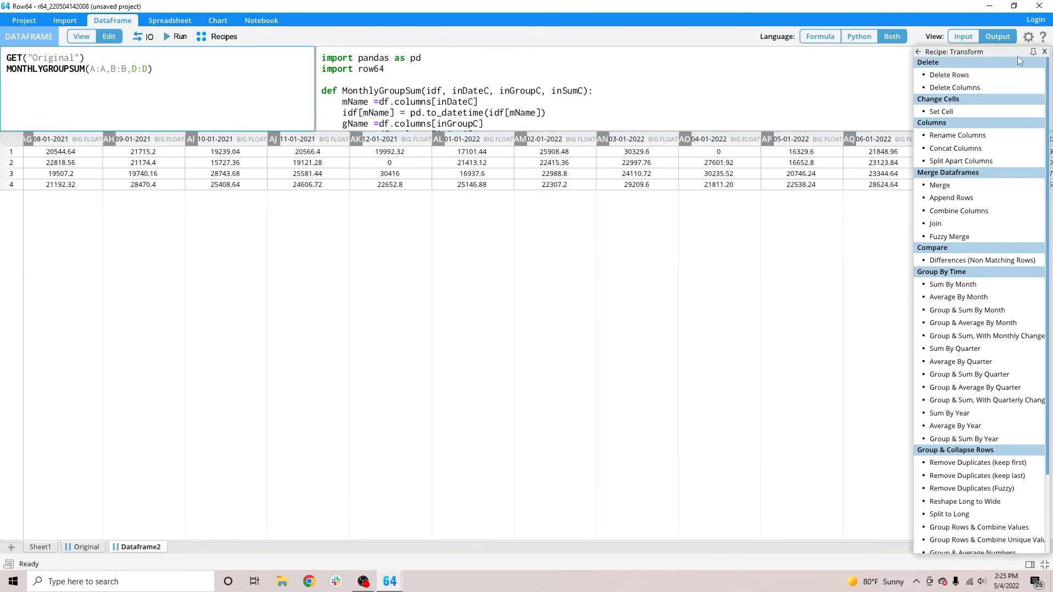
click(1045, 52)
click(821, 534)
drag(820, 536, 962, 528)
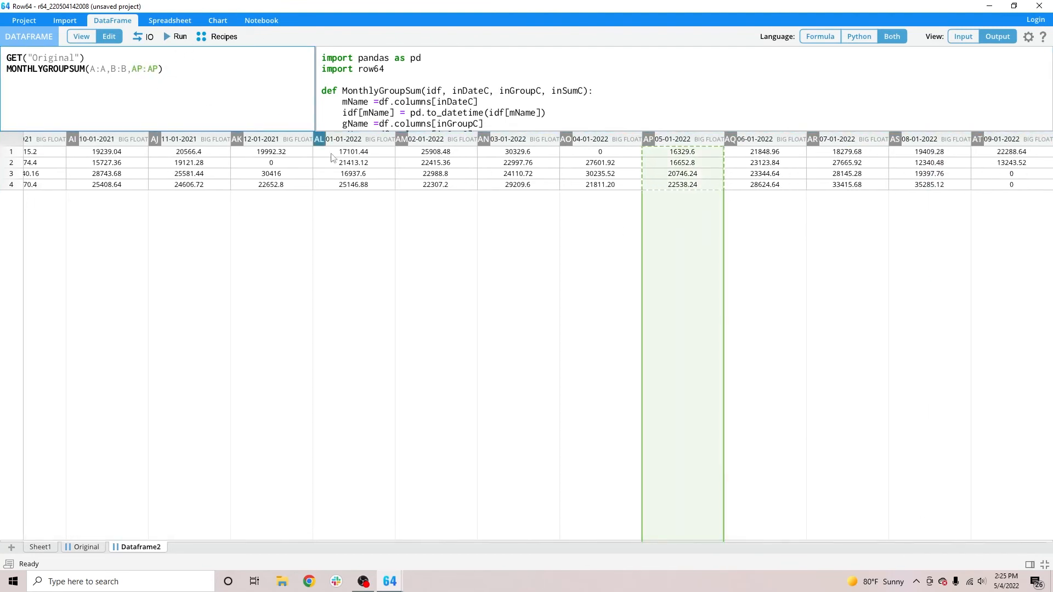
Correct the sum argument of MONTHLYGROUPSUM to D:D and return to the first columns of the output.
key(BackSpace)
key(BackSpace)
text(D)
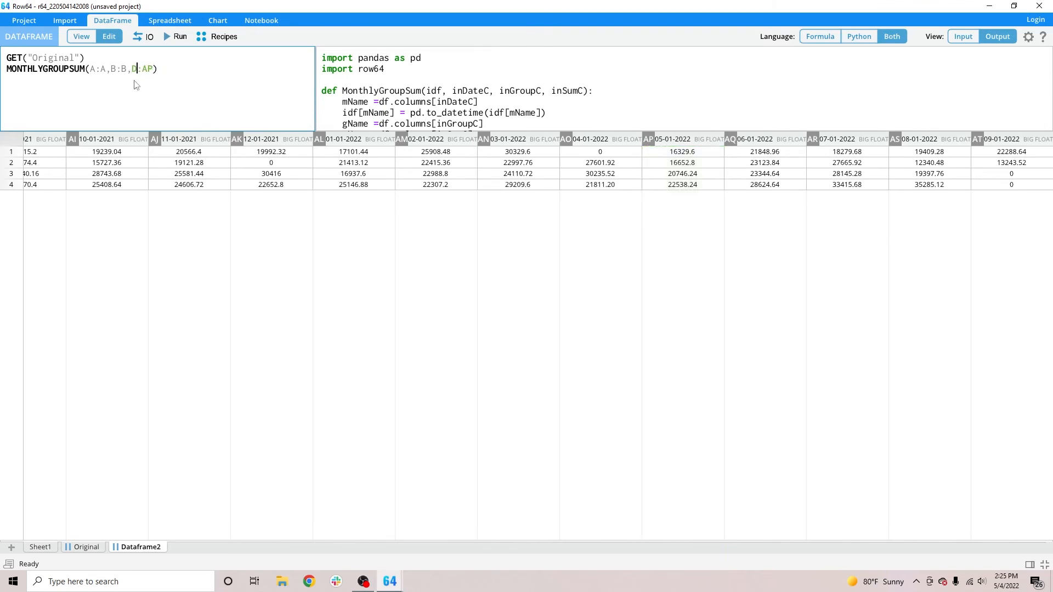
click(154, 69)
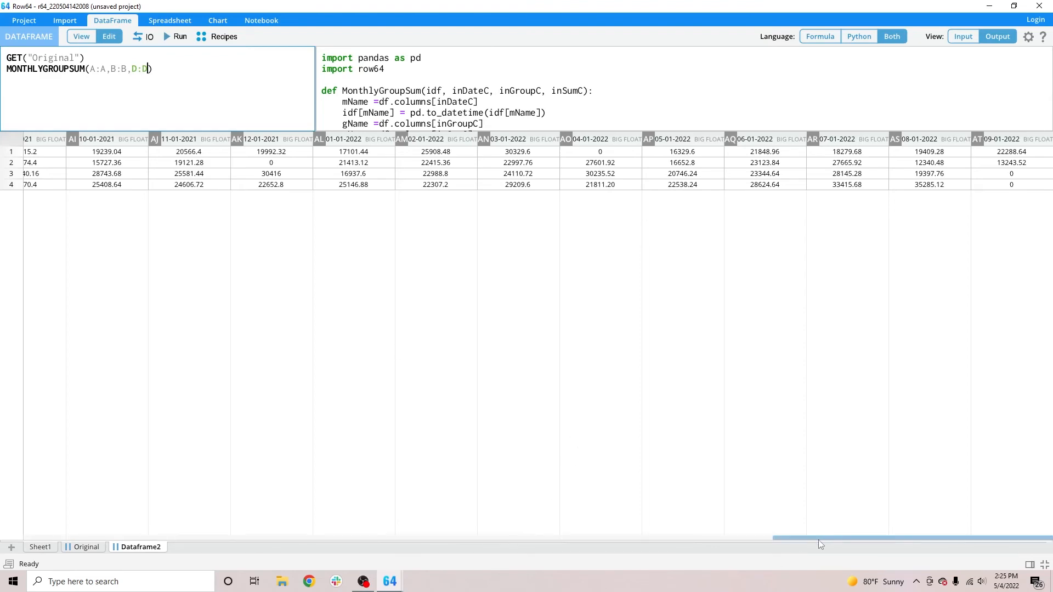
drag(813, 539, 55, 537)
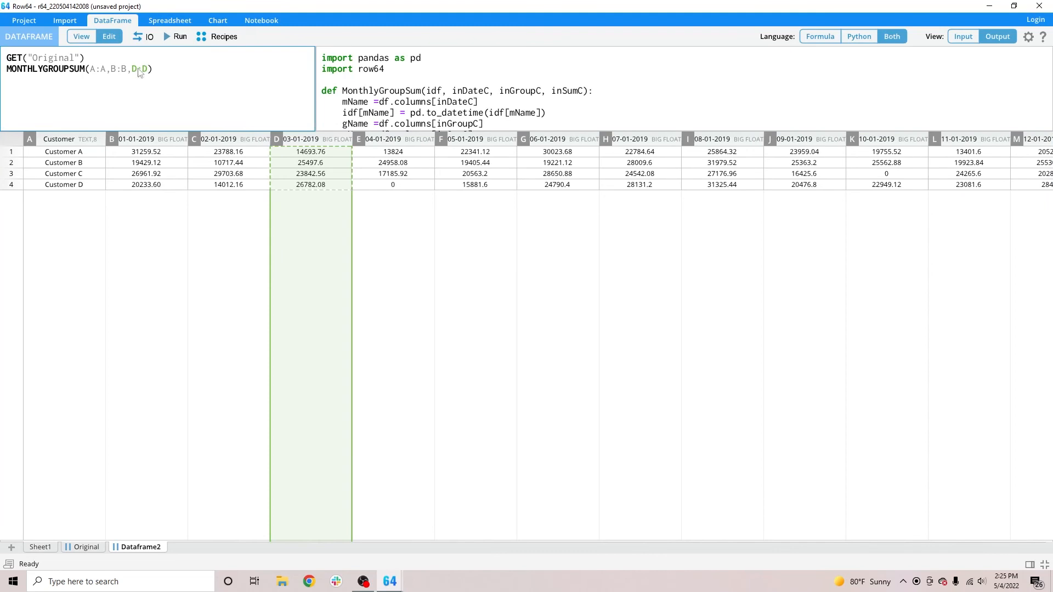
Change the formula's function name to QUARTERLYGROUPSUM, keeping its Date, Customer and Invoice arguments.
click(44, 81)
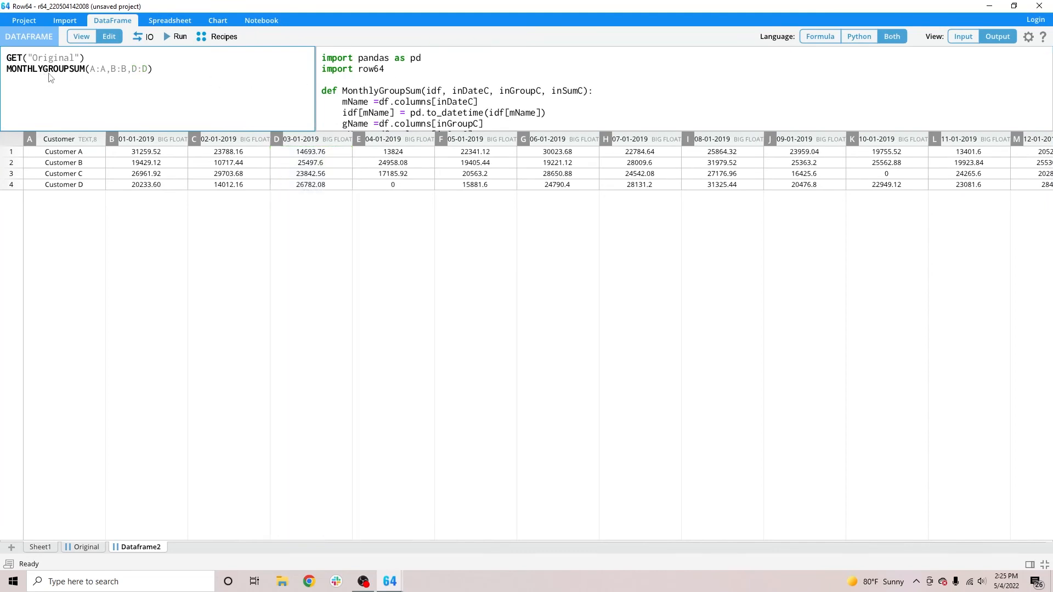
key(BackSpace)
key(BackSpace)
key(BackSpace)
key(BackSpace)
key(BackSpace)
key(BackSpace)
key(BackSpace)
text(QUARTERLY)
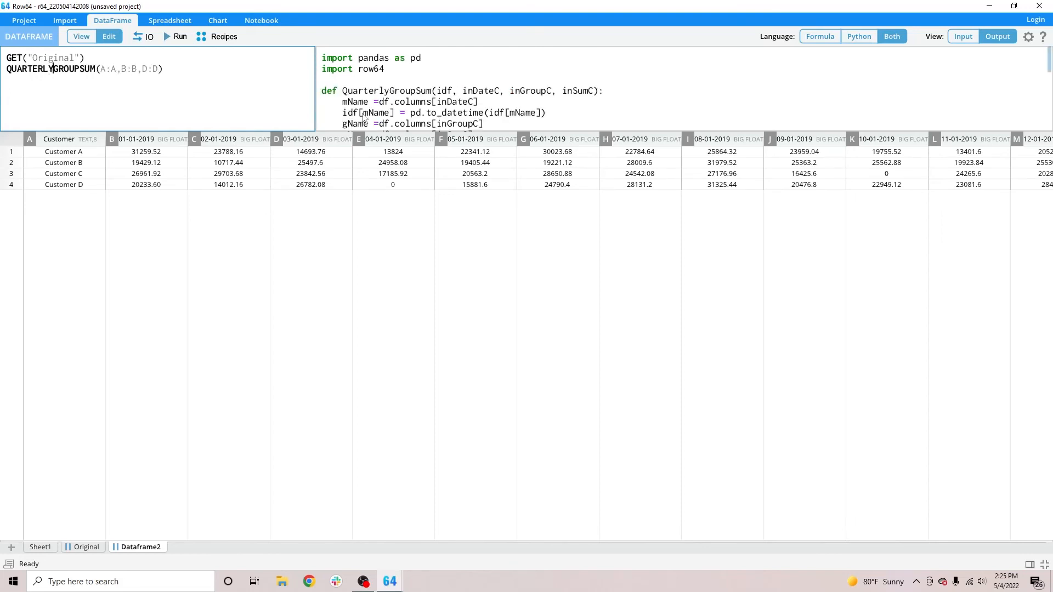
Enlarge the code area to show the whole QuarterlyGroupSum Python function, and run the formulas.
drag(387, 132, 395, 357)
click(498, 301)
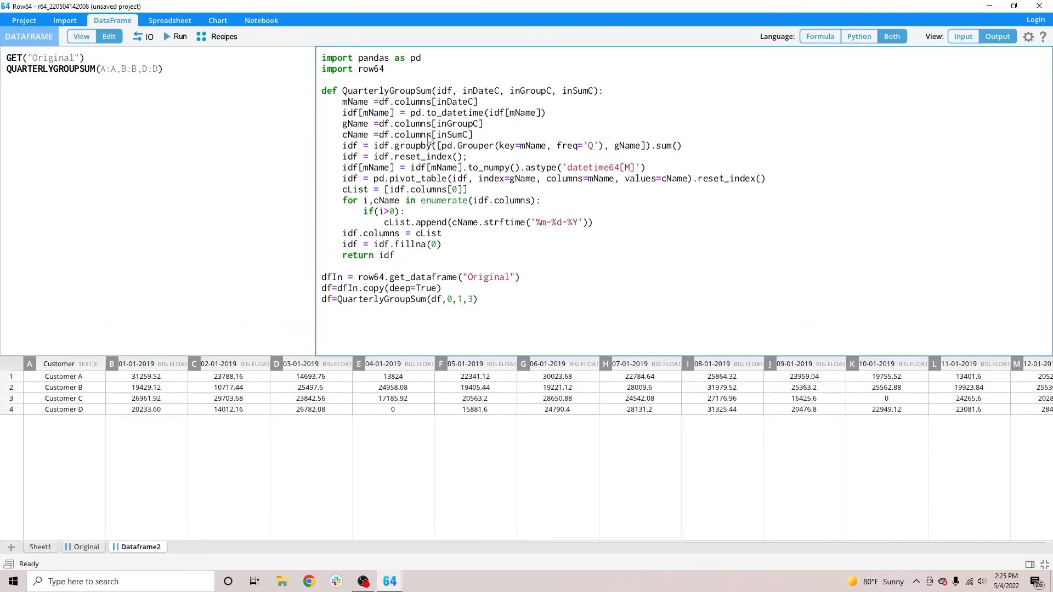
click(212, 68)
click(183, 42)
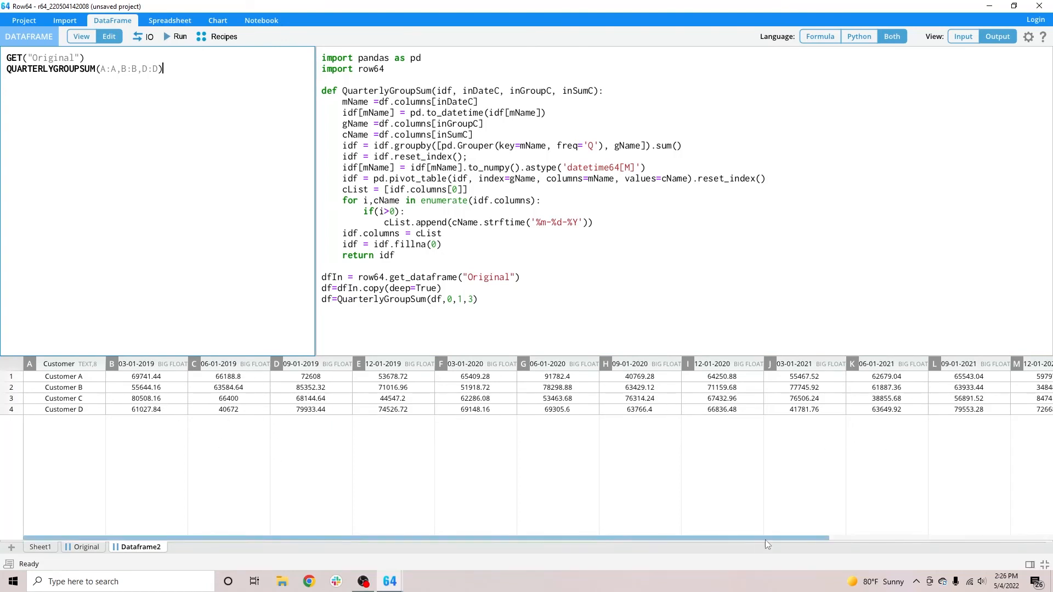
Examine the quarterly customer totals alongside the Python code, and shrink the code area to give the output more room.
drag(768, 537, 606, 536)
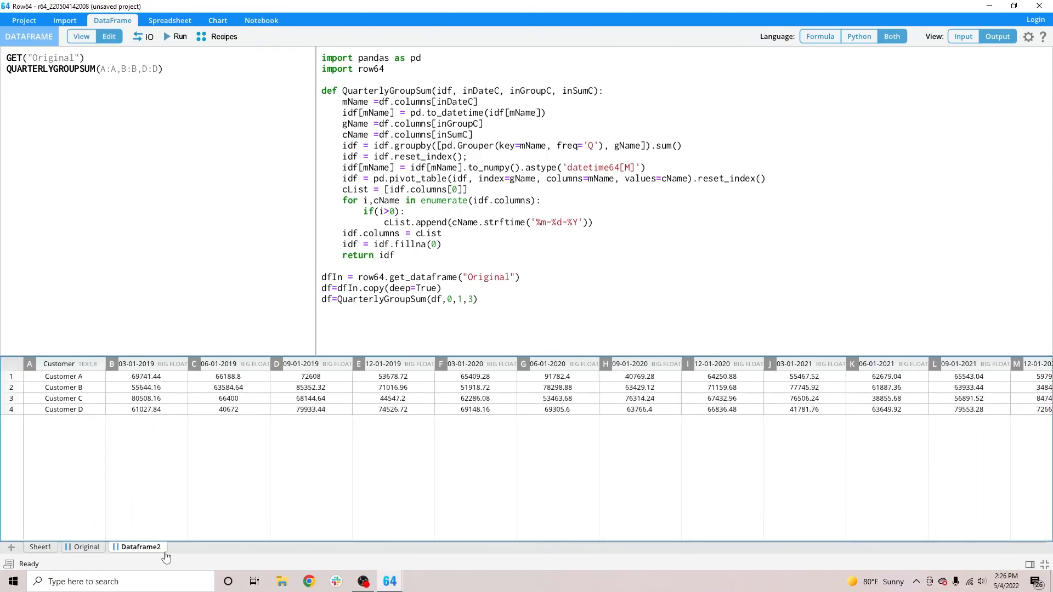
drag(325, 354, 340, 143)
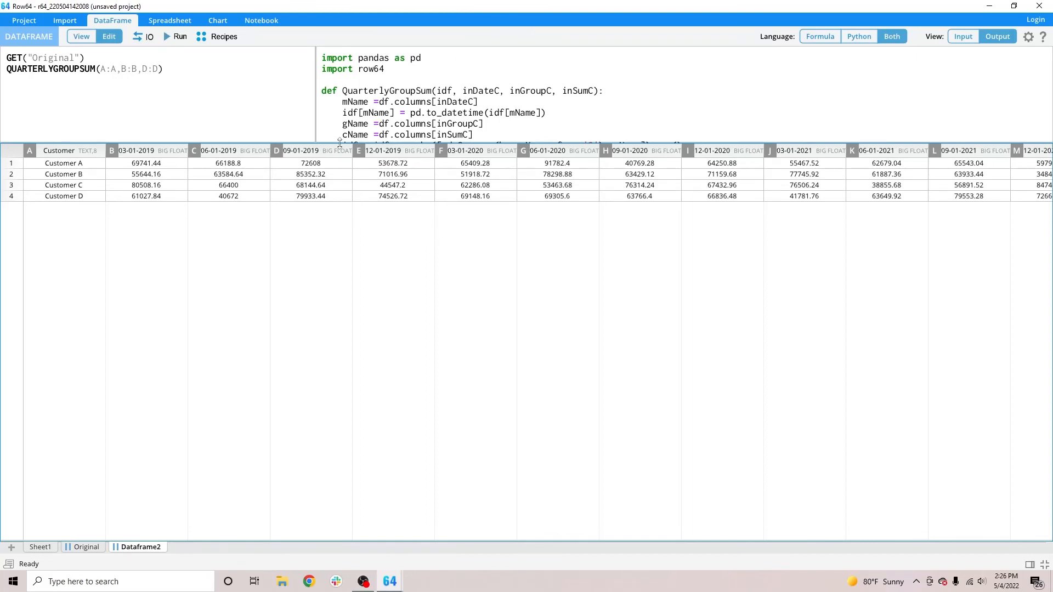
drag(507, 143, 492, 347)
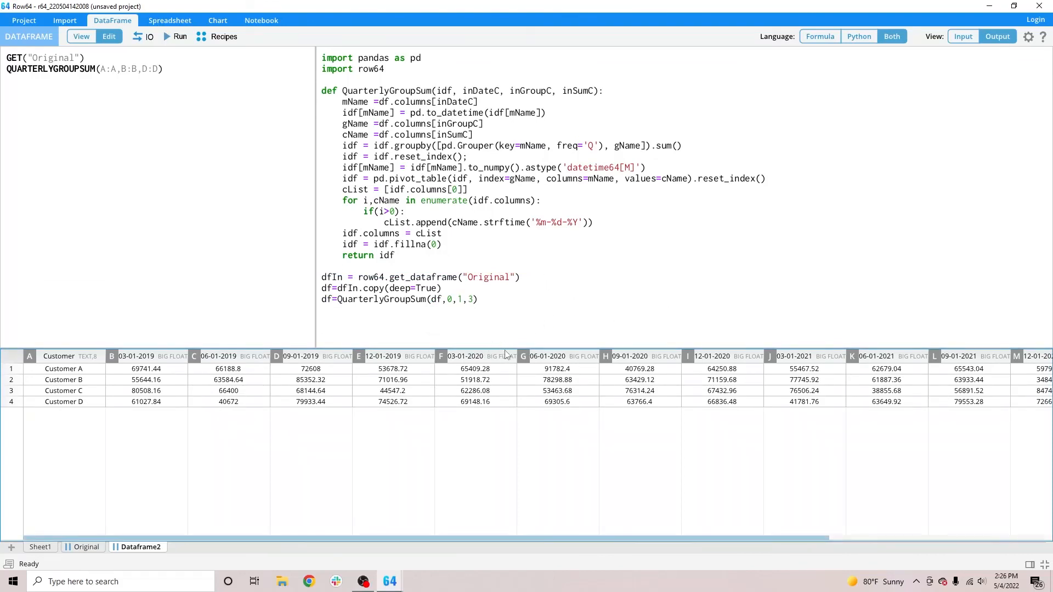
drag(507, 348, 505, 109)
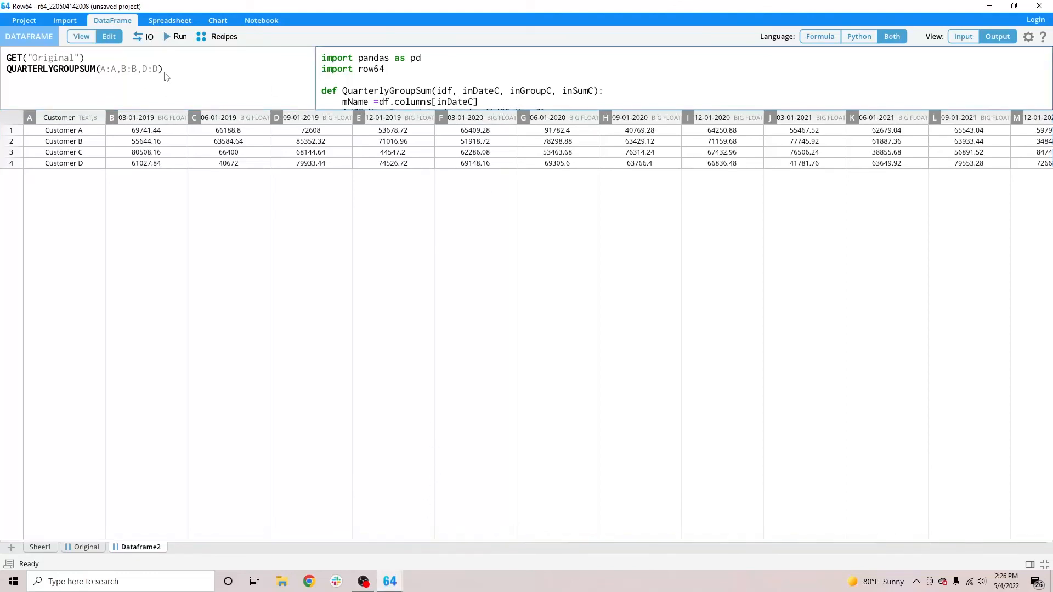
Open the list of Transform recipes.
click(220, 40)
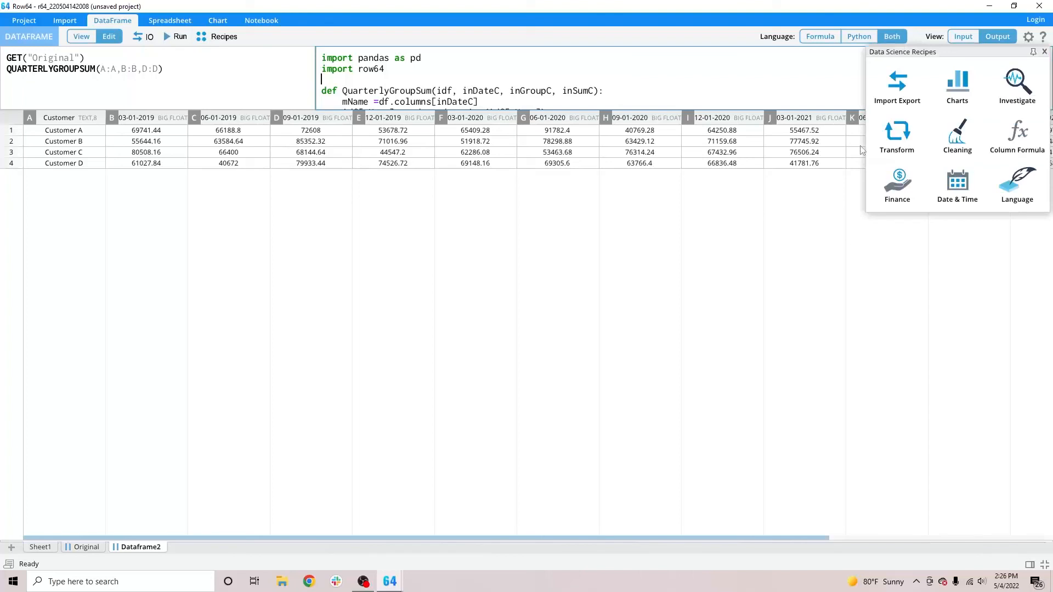
click(894, 157)
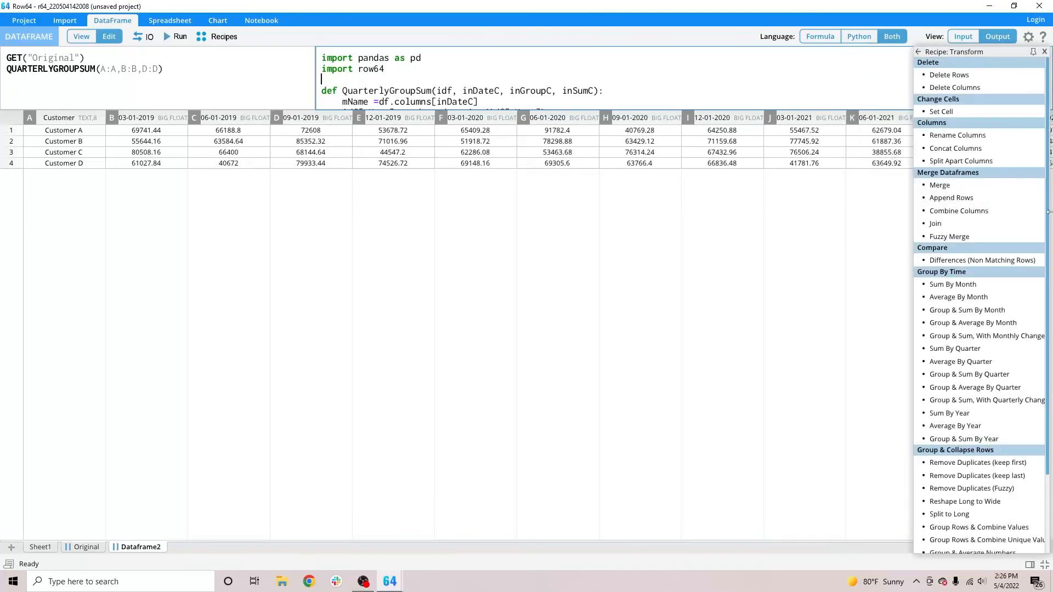